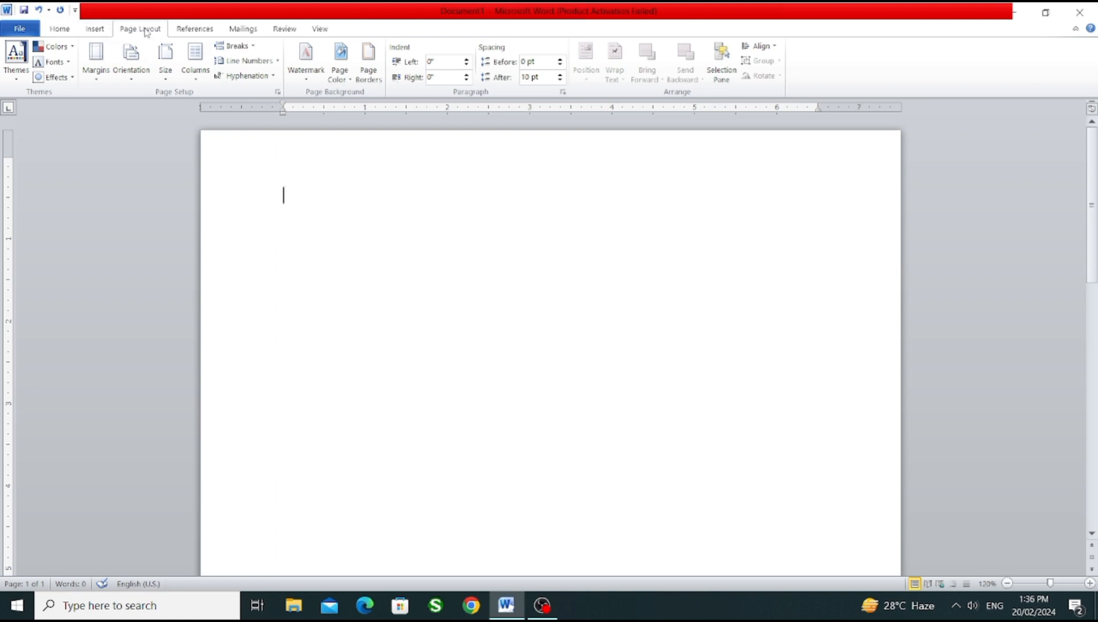
# Step: Set the page size to A4 and apply the Narrow 0.5" margins
pyautogui.click(167, 81)
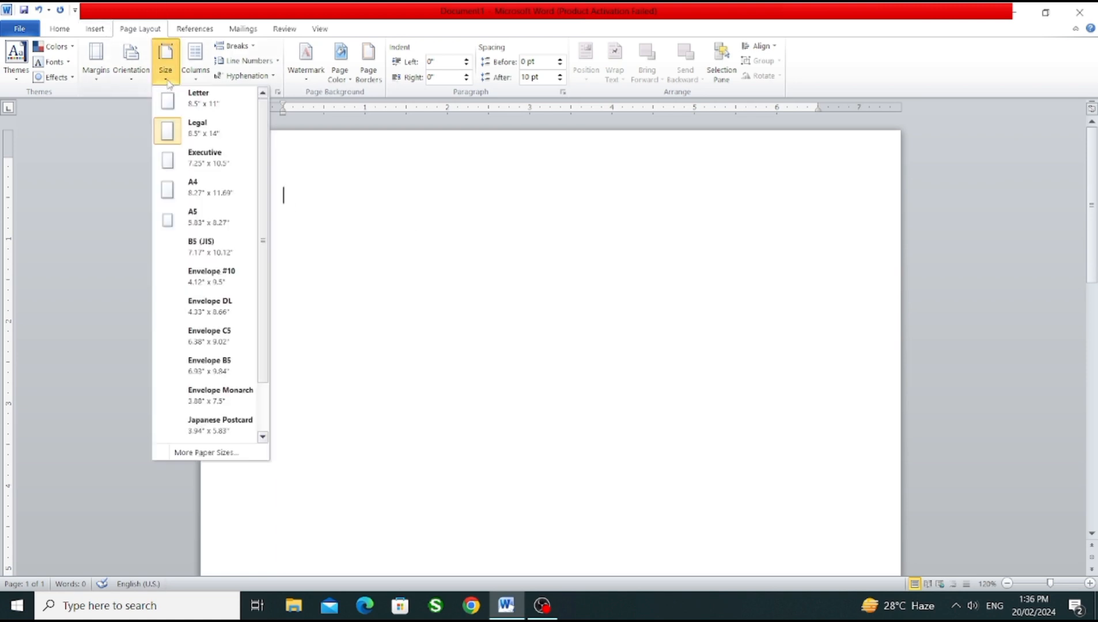
pyautogui.click(206, 195)
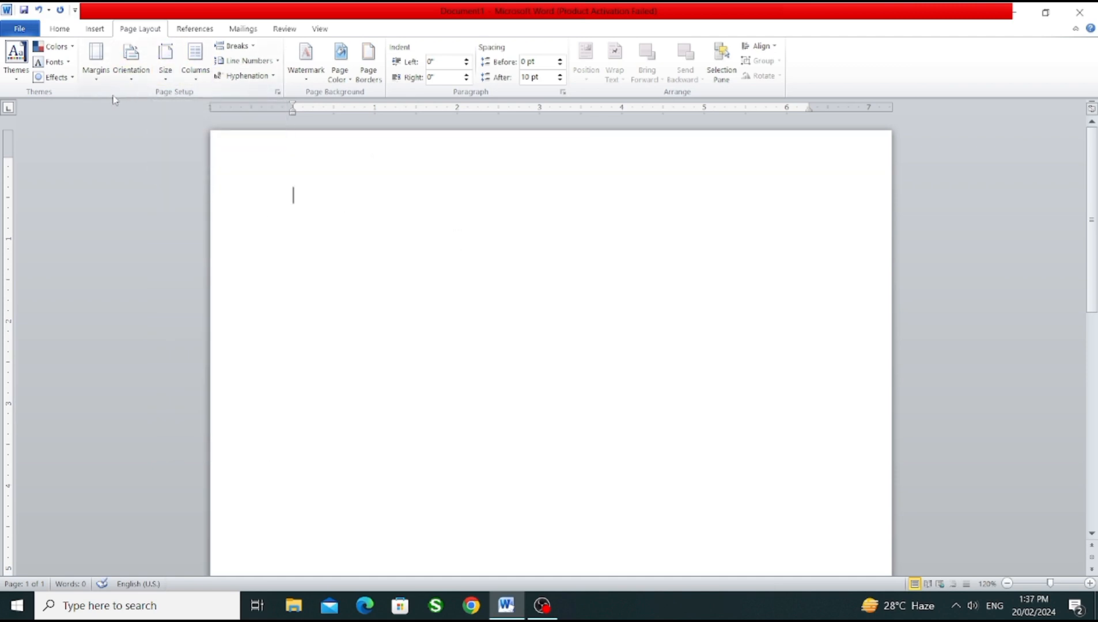
pyautogui.click(96, 75)
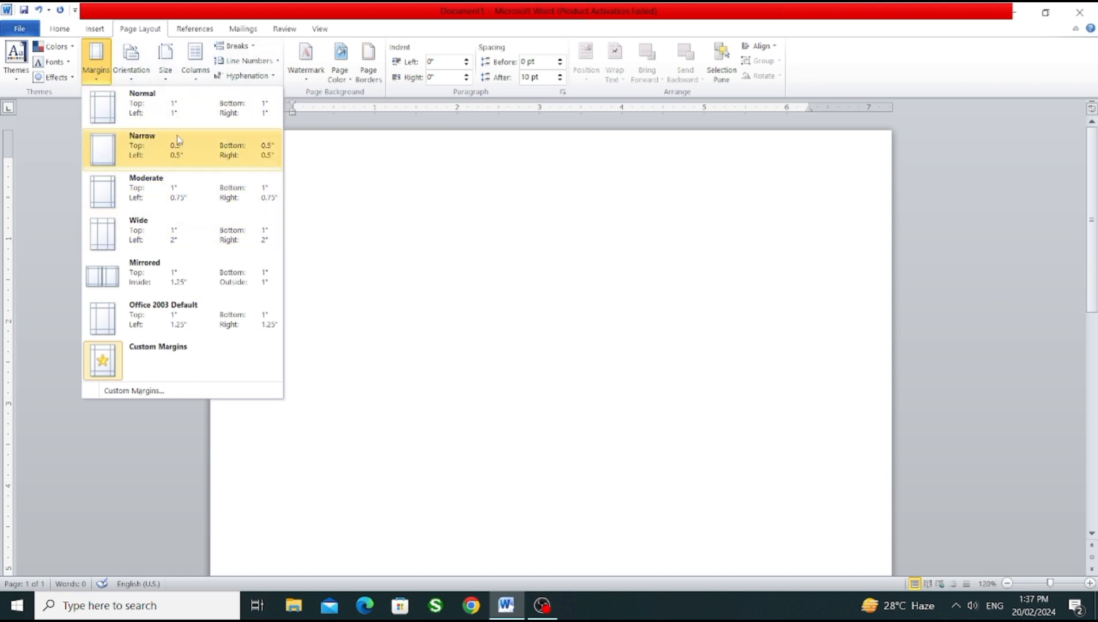
pyautogui.click(179, 154)
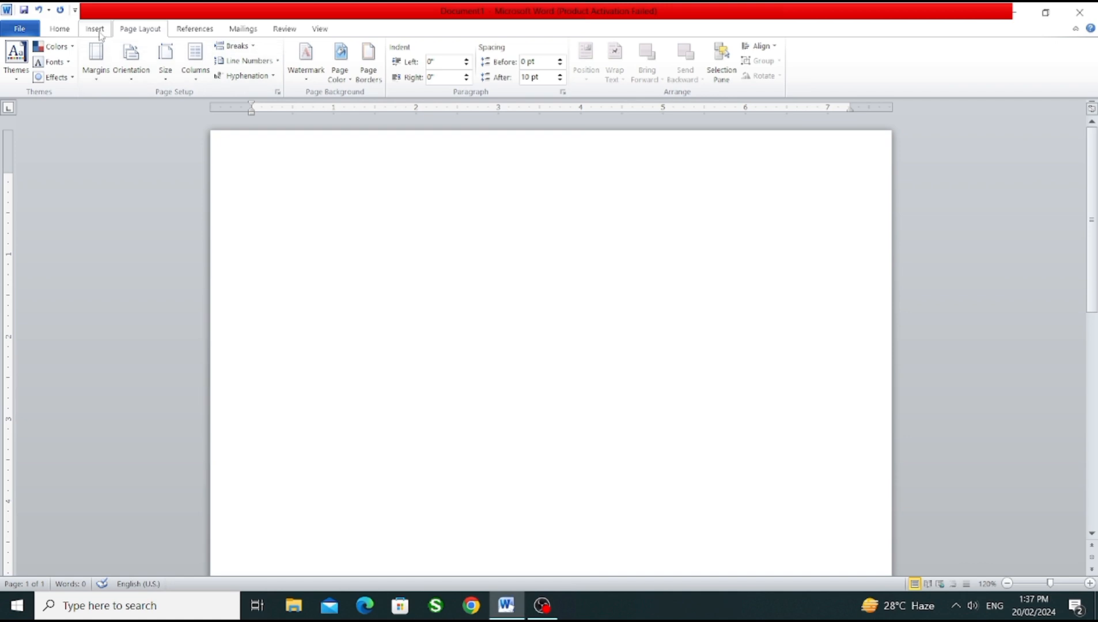
# Step: Center the first line and enter the title RESUME
pyautogui.click(61, 29)
pyautogui.click(302, 74)
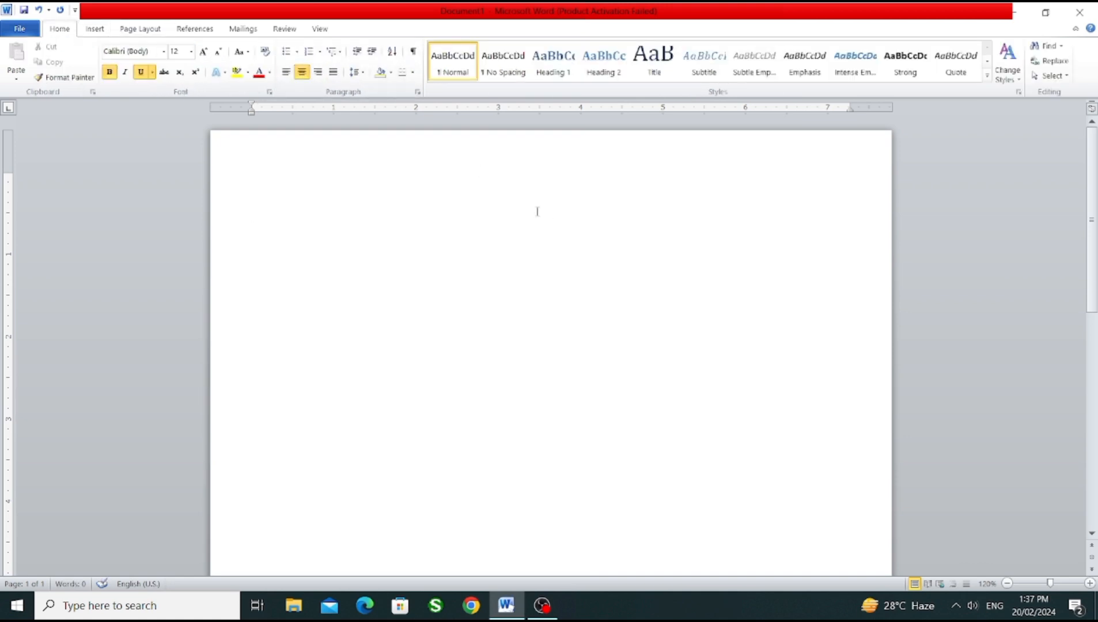
pyautogui.write('RESUME')
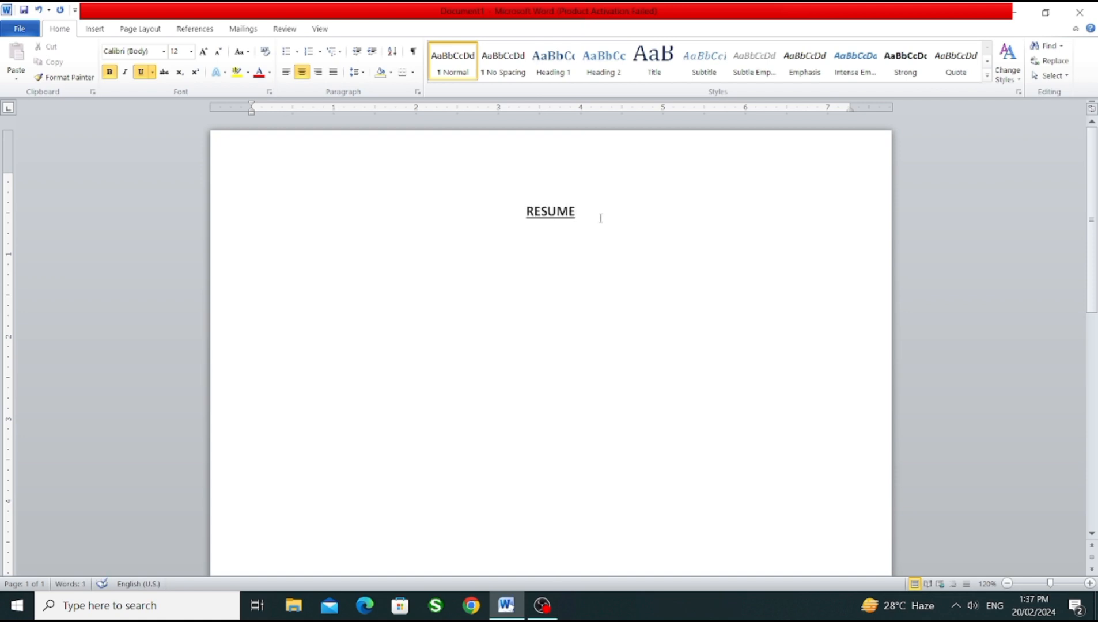
# Step: Enlarge the RESUME title to 20 pt
pyautogui.moveTo(600, 216); pyautogui.dragTo(502, 218)
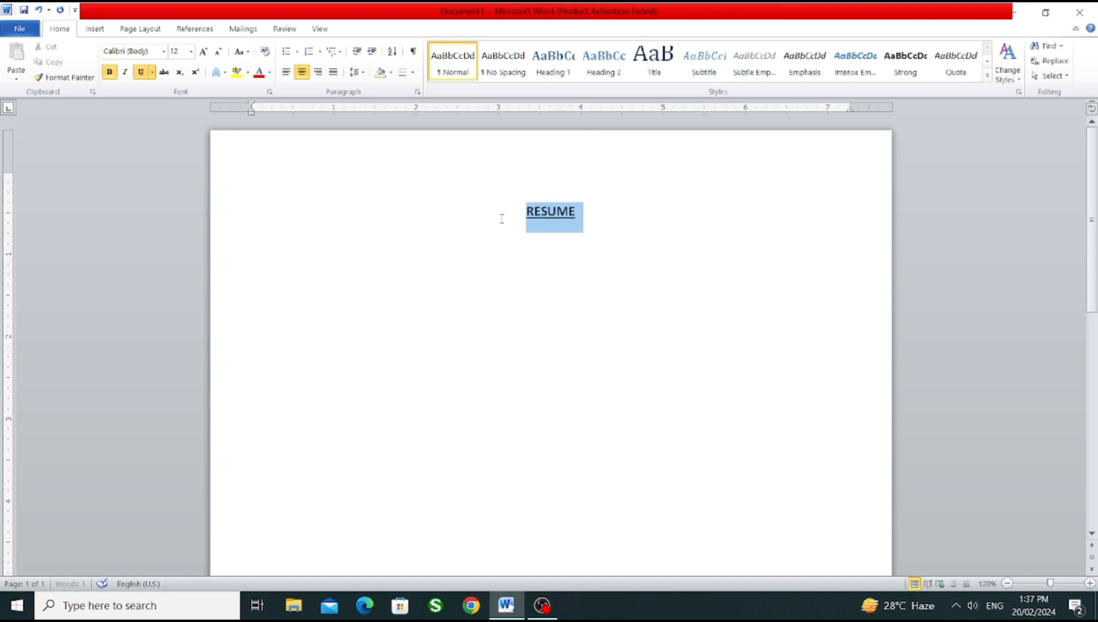
pyautogui.click(202, 51)
pyautogui.click(202, 52)
pyautogui.click(202, 51)
pyautogui.click(203, 51)
pyautogui.click(637, 202)
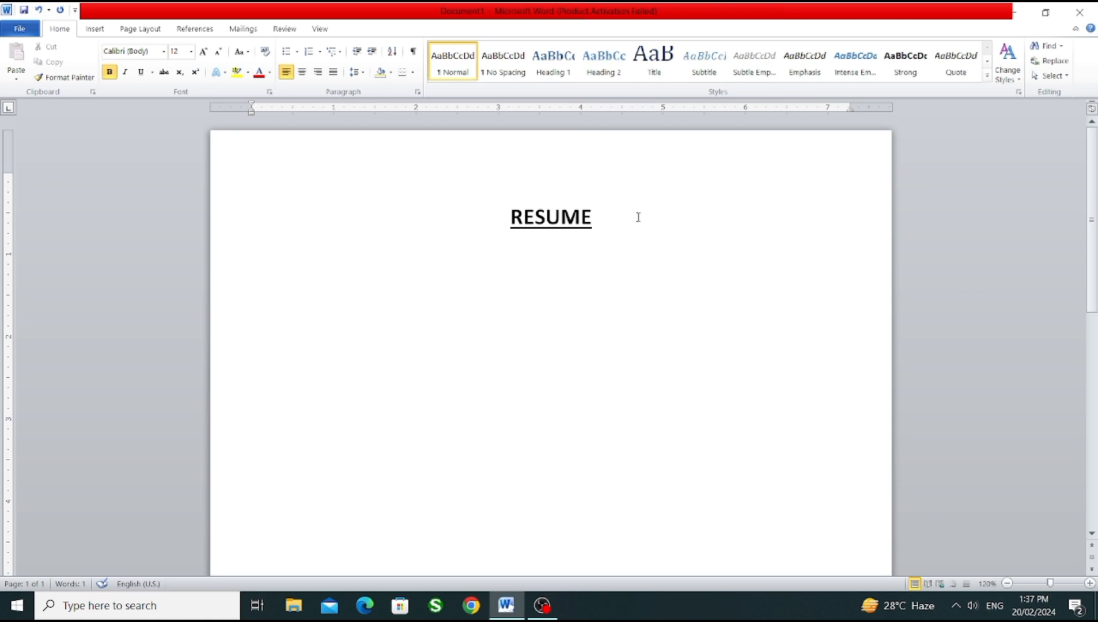
# Step: Reduce the page's top margin so the RESUME title sits closer to the top edge of the paper
pyautogui.click(600, 238)
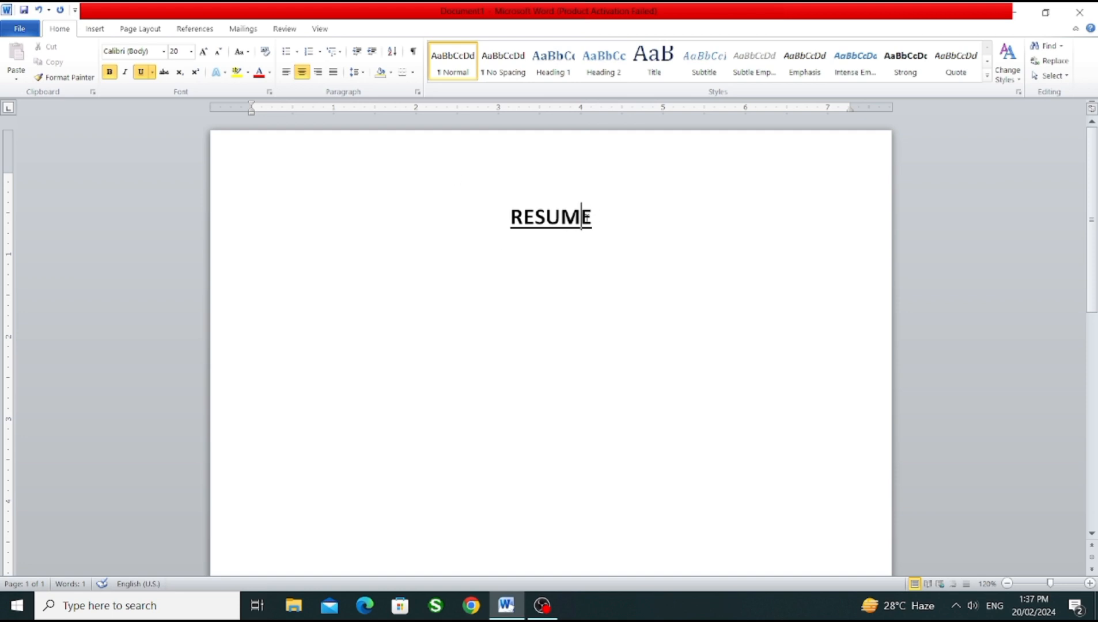
pyautogui.moveTo(9, 172); pyautogui.dragTo(8, 146)
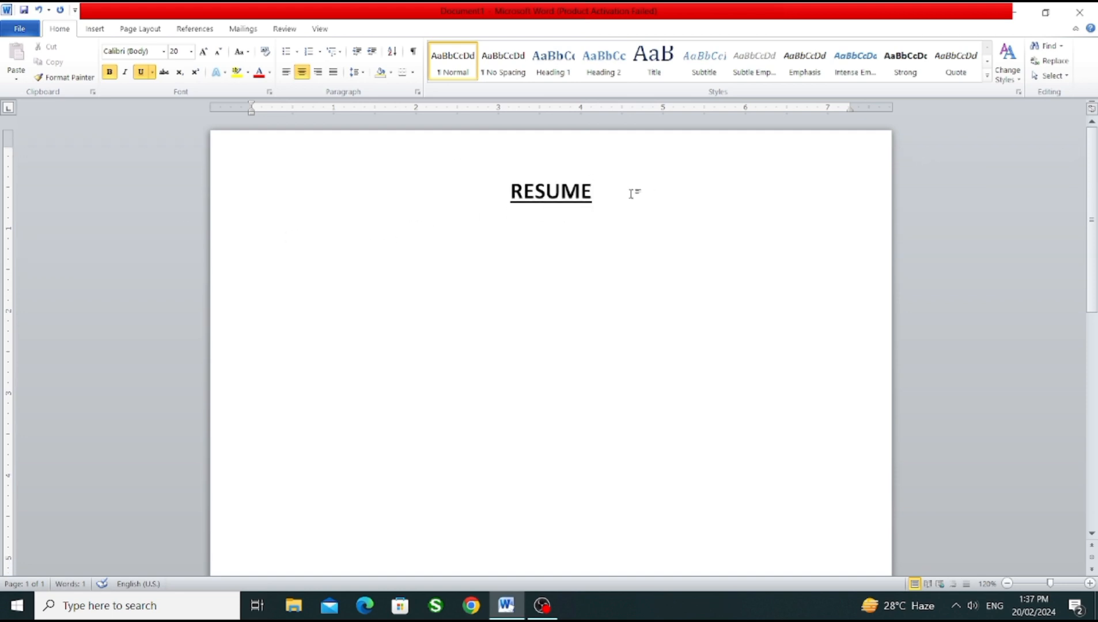
pyautogui.click(139, 29)
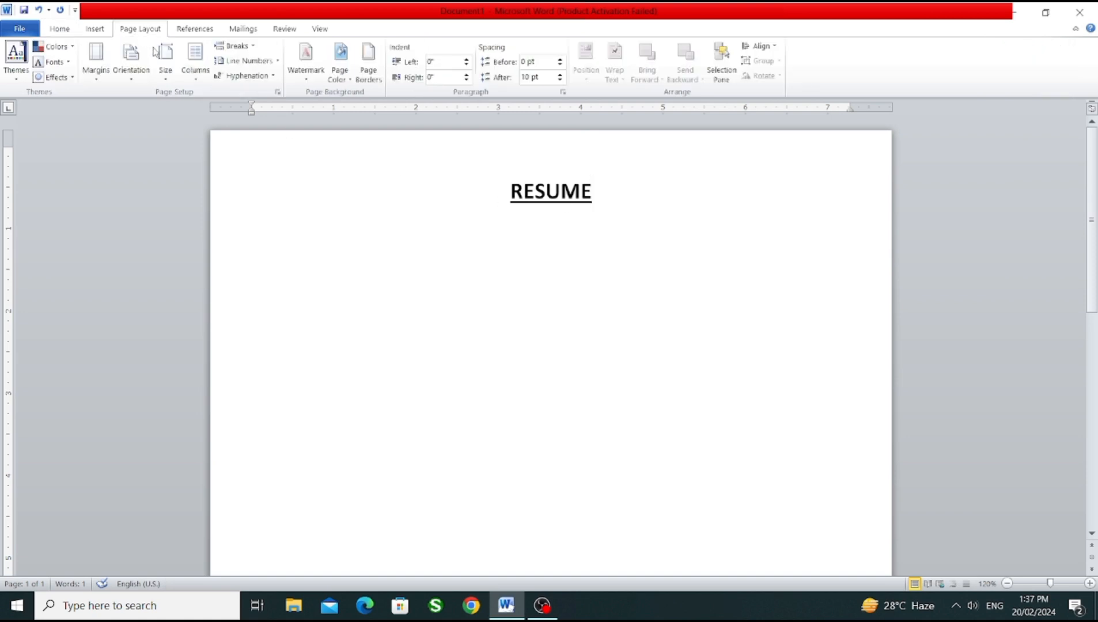
pyautogui.click(165, 60)
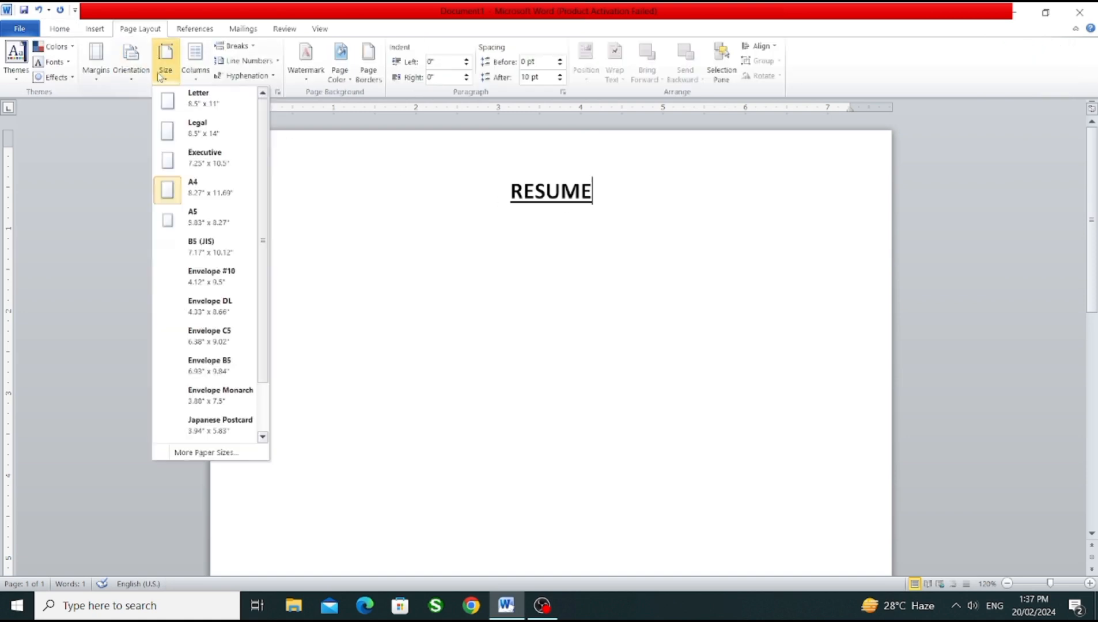
pyautogui.click(604, 192)
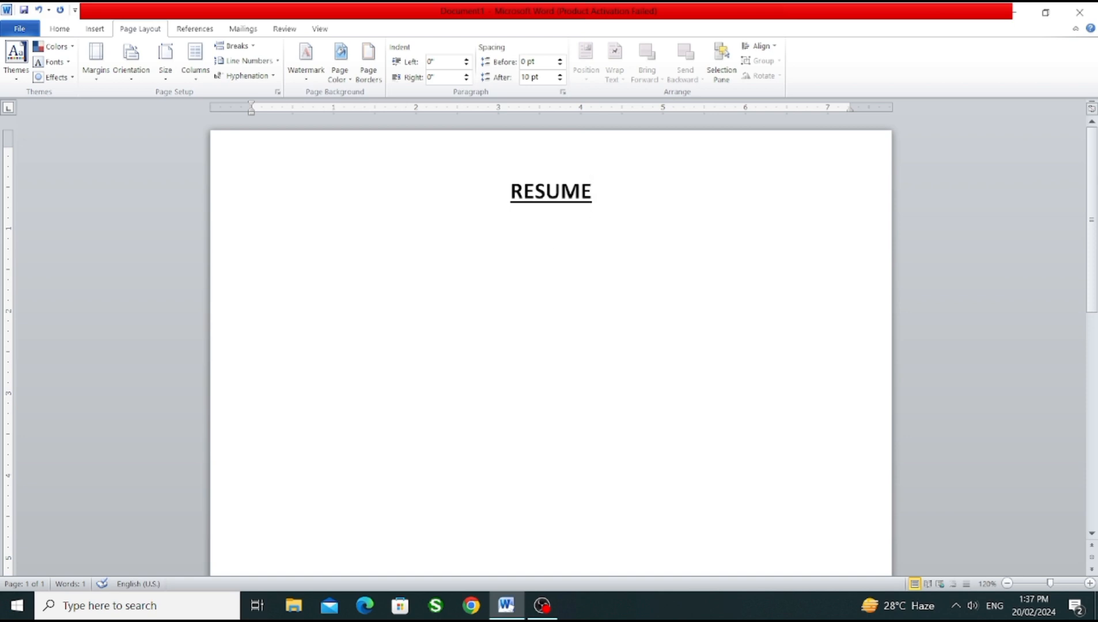
# Step: Add a left-aligned heading PERSONAL DETAIL'S on a new line below the title
pyautogui.press('Return')
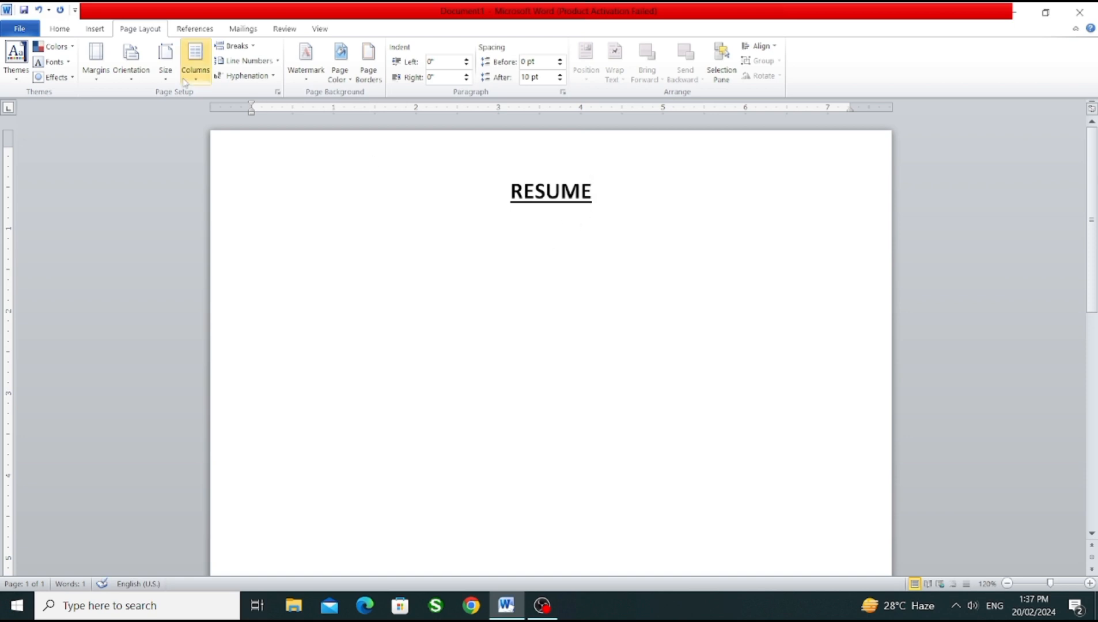
pyautogui.click(59, 28)
pyautogui.click(285, 73)
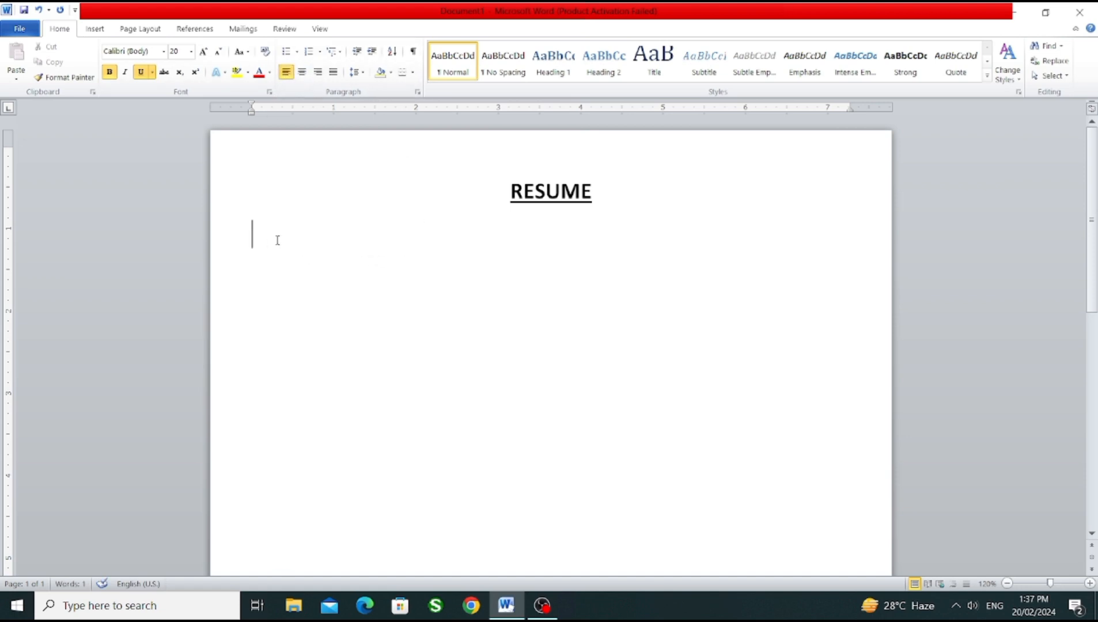
pyautogui.write('PERSONAL')
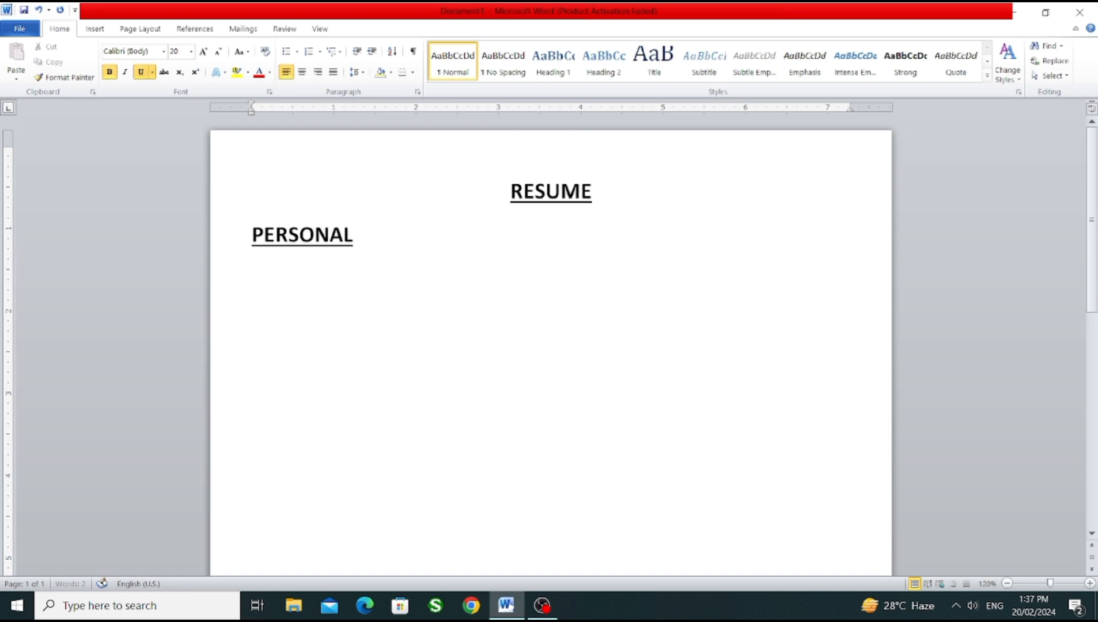
pyautogui.write(' DETAIL')
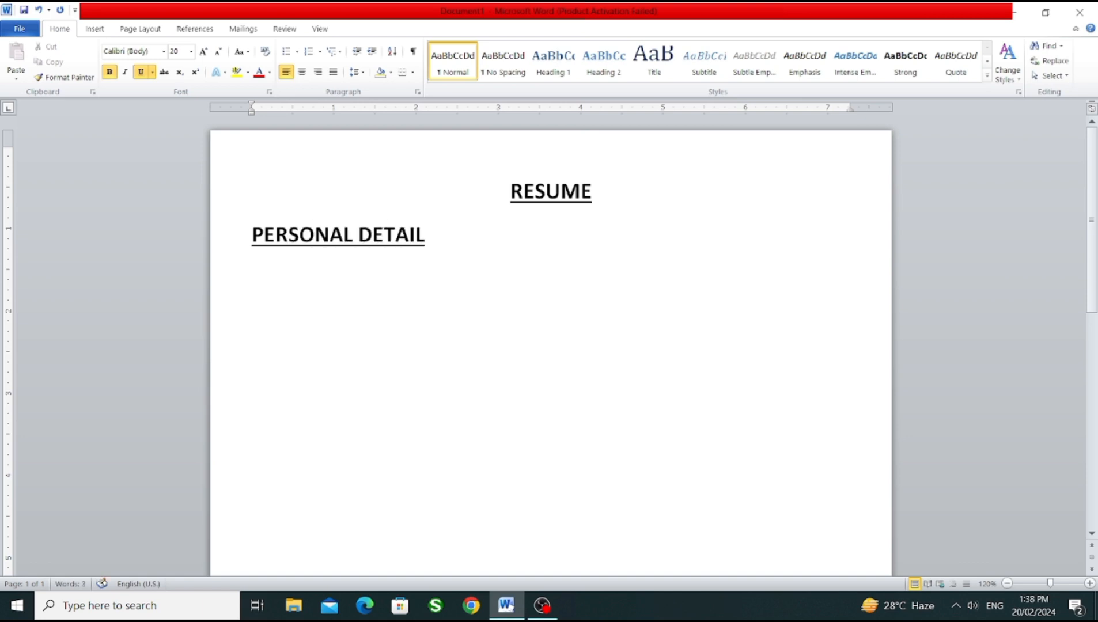
pyautogui.write("'S")
# Step: Reduce the PERSONAL DETAIL'S heading to 12 pt
pyautogui.moveTo(478, 239); pyautogui.dragTo(283, 243)
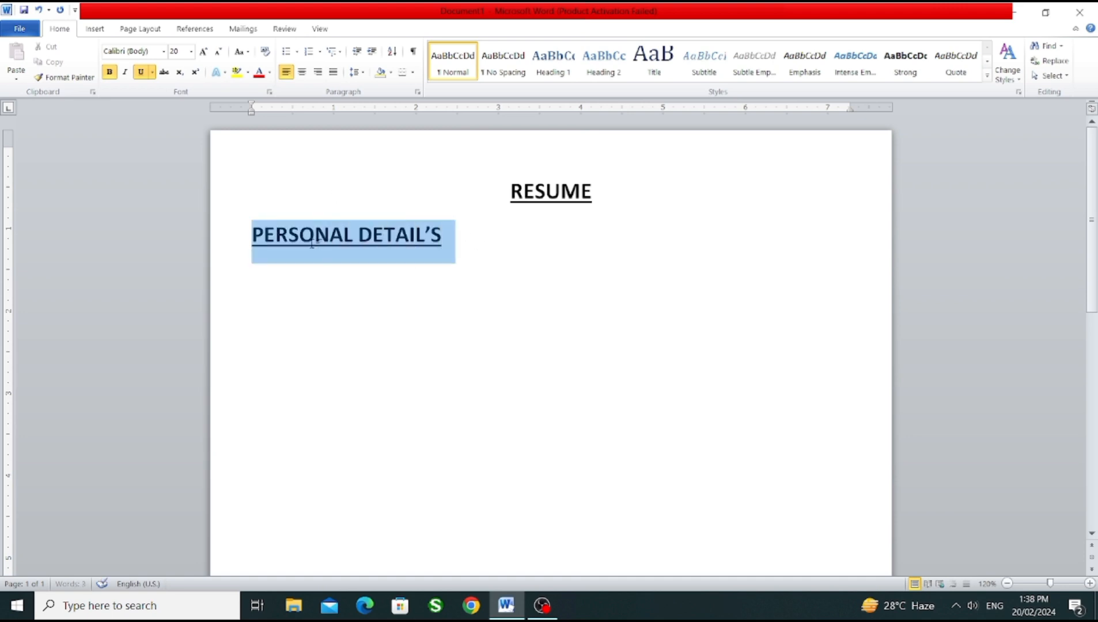
pyautogui.click(219, 52)
pyautogui.click(219, 52)
pyautogui.click(218, 52)
pyautogui.click(219, 52)
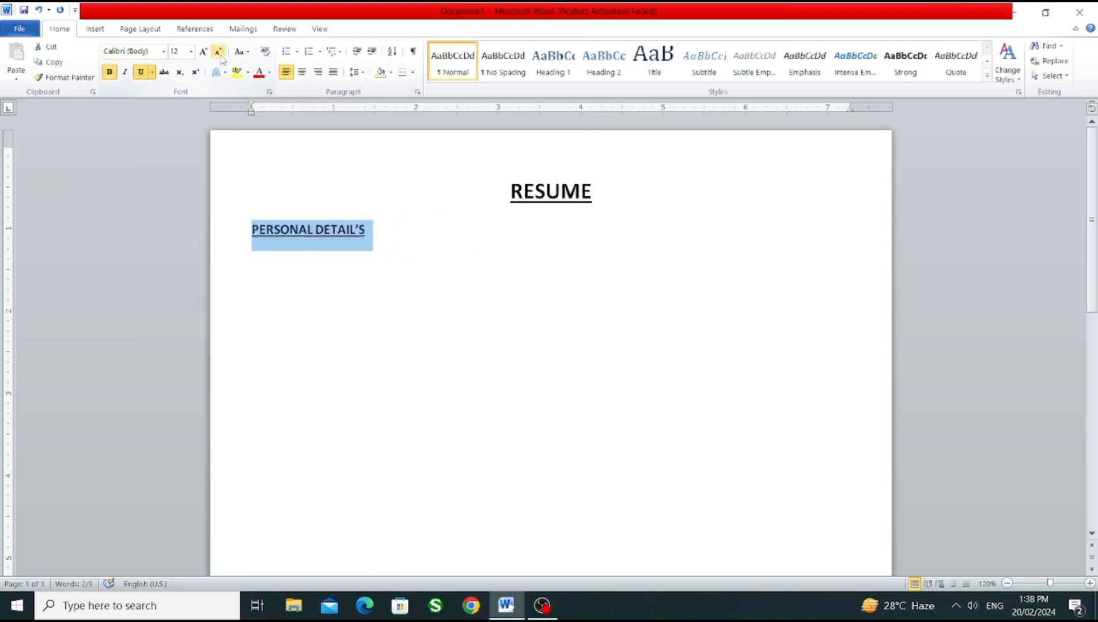
pyautogui.click(398, 246)
# Step: Enter the applicant's full name in capitals on a new line below the PERSONAL DETAIL'S heading
pyautogui.press('Return')
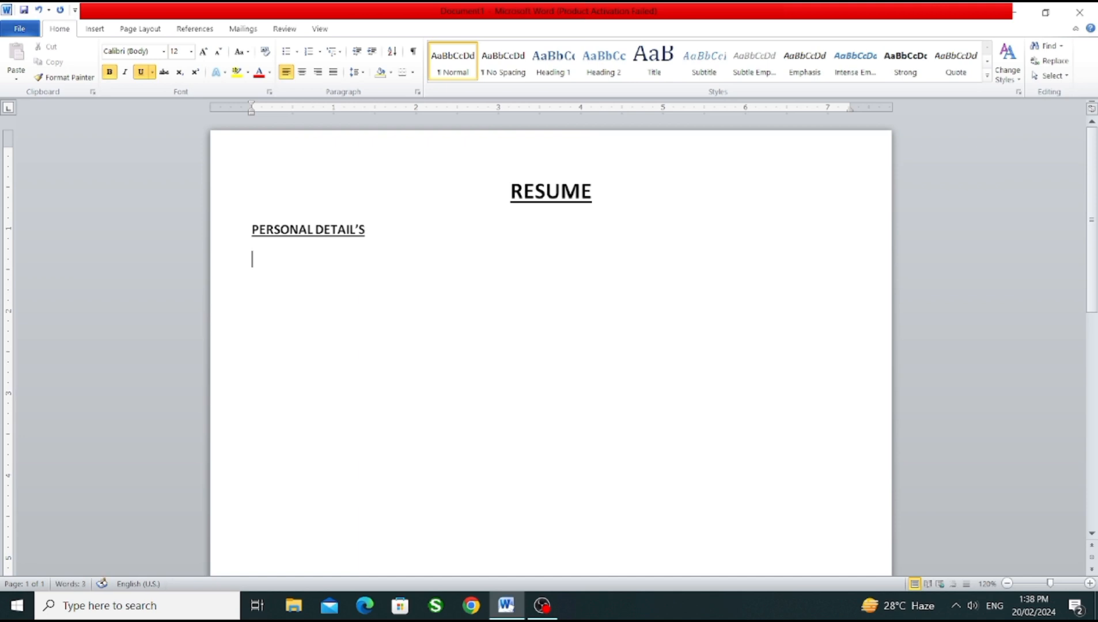
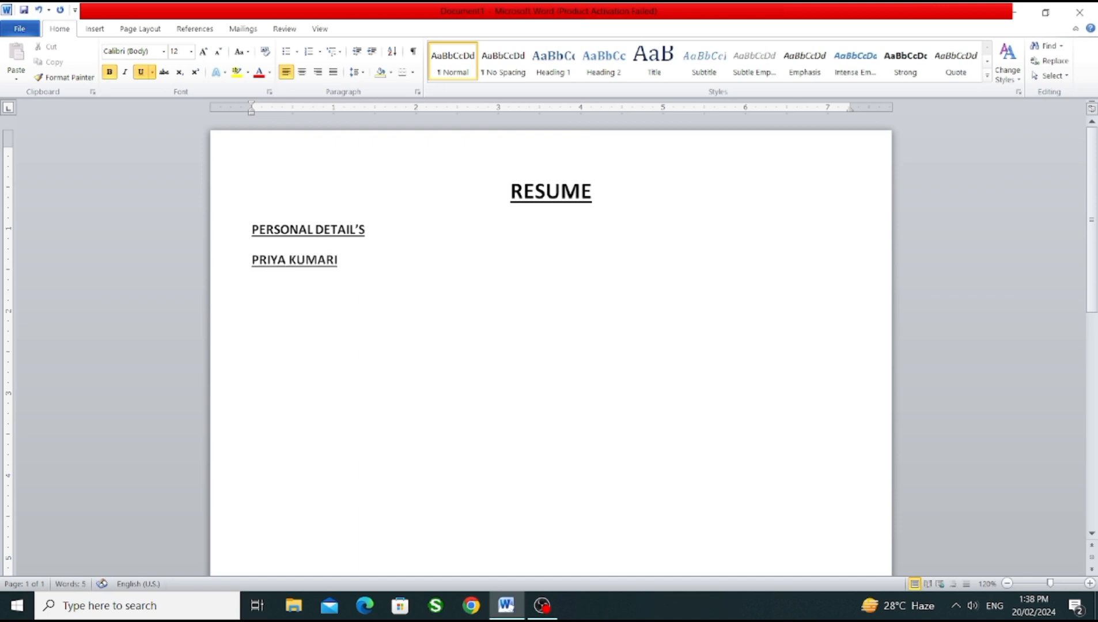
pyautogui.press('Tab')
pyautogui.press('Tab')
pyautogui.press('BackSpace')
pyautogui.press('BackSpace')
# Step: Turn off underlining and add the label NAME, indented two tab stops, below the applicant's name
pyautogui.click(144, 73)
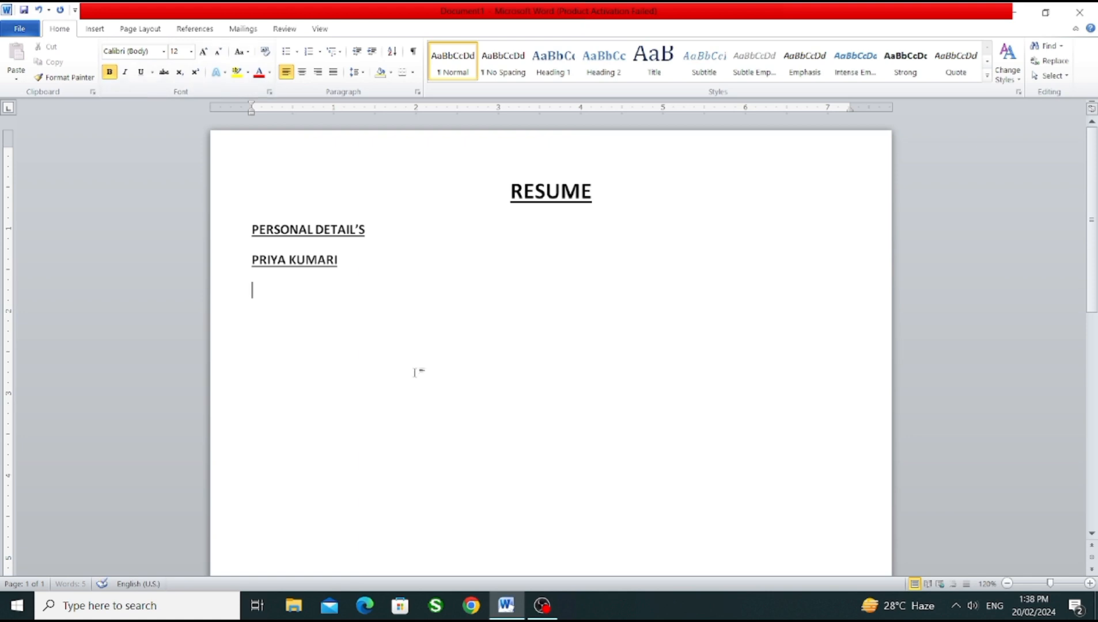
pyautogui.press('Tab')
pyautogui.press('Tab')
pyautogui.write('NAME')
# Step: Add the labels FATHER'S NAME and MOTHER'S NAME on separate lines, indented in line with NAME
pyautogui.press('Return')
pyautogui.press('Tab')
pyautogui.press('Tab')
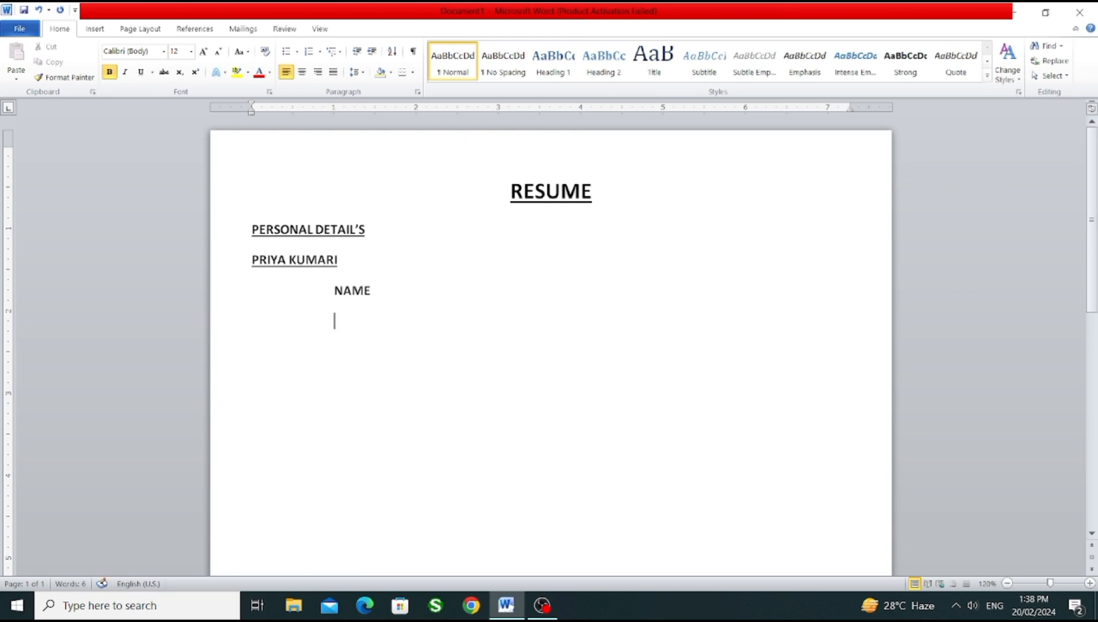
pyautogui.write('FATHERS')
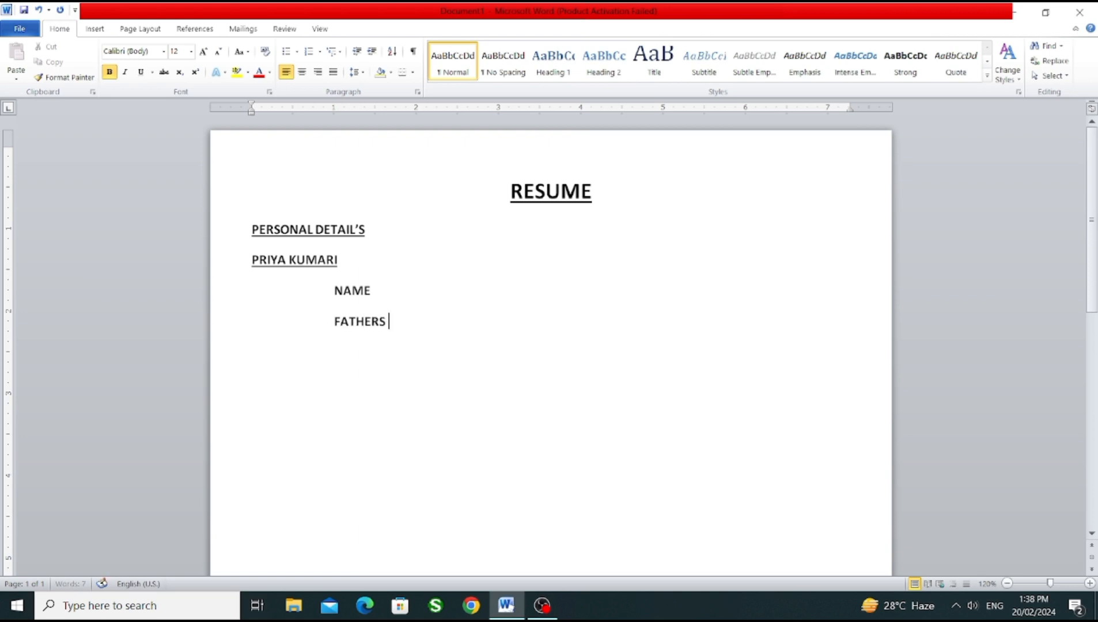
pyautogui.press('BackSpace')
pyautogui.press('BackSpace')
pyautogui.write("'S NAME")
pyautogui.press('Return')
pyautogui.write('MOTHER')
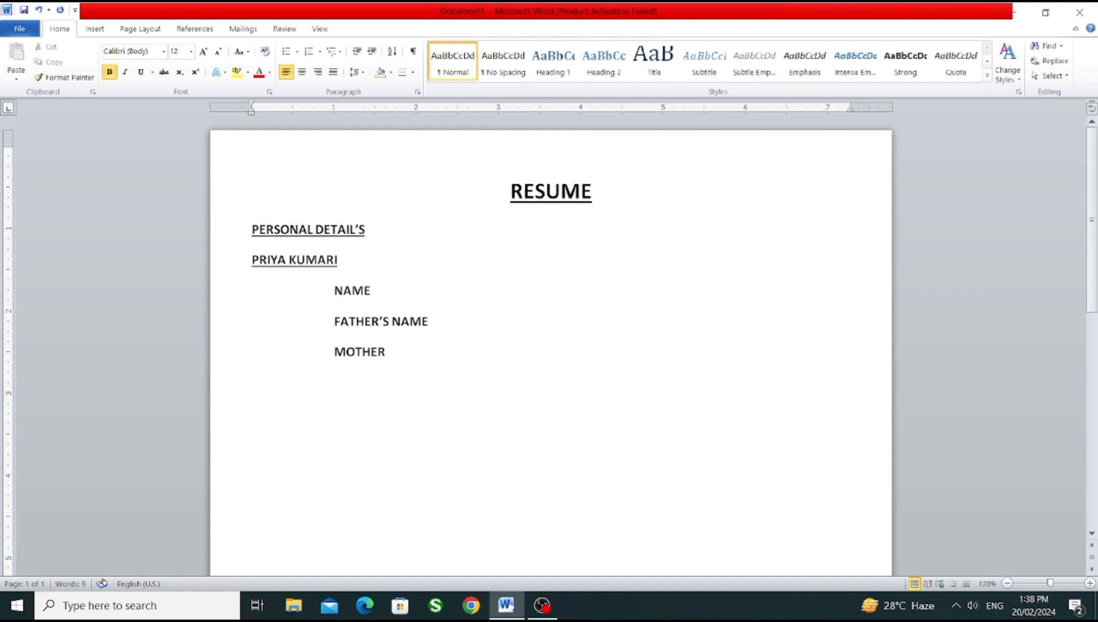
pyautogui.write("'S")
pyautogui.write(' NAME')
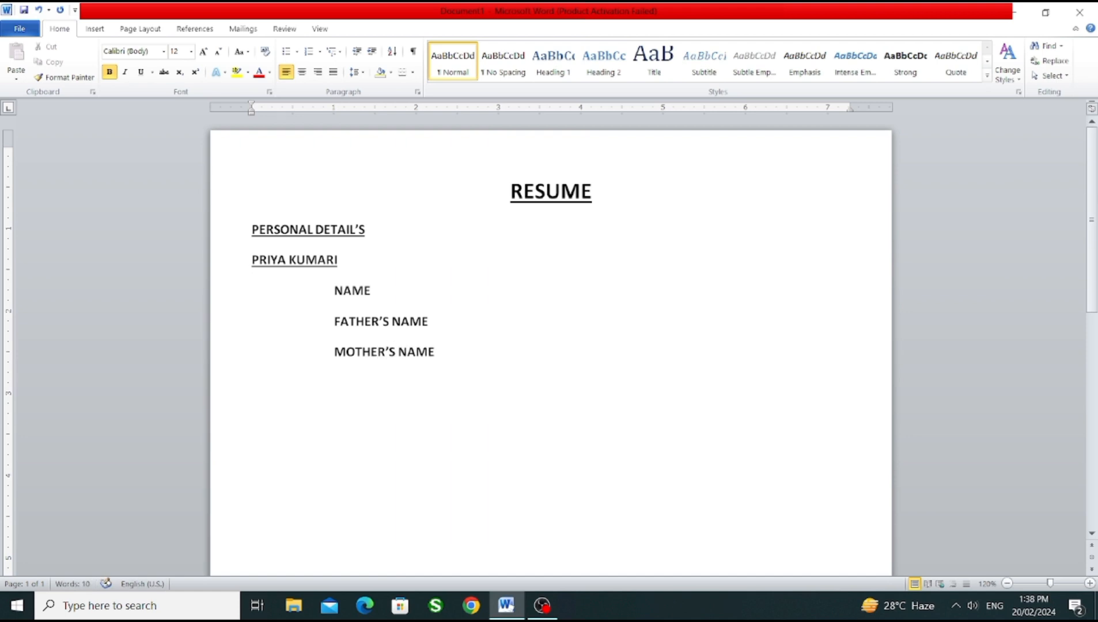
# Step: Add the labels DATE OF BIRTH and LANGUAGE KNOWN on separate lines below MOTHER'S NAME
pyautogui.press('Return')
pyautogui.write('DATE OF BIRTH')
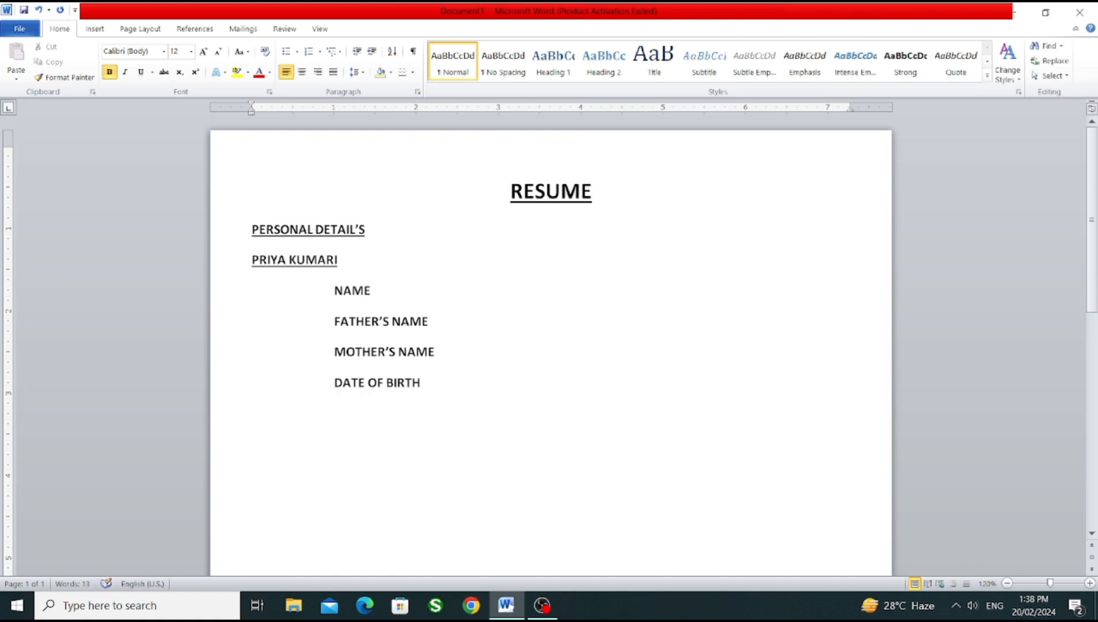
pyautogui.press('Return')
pyautogui.write('LANGUAGE KN')
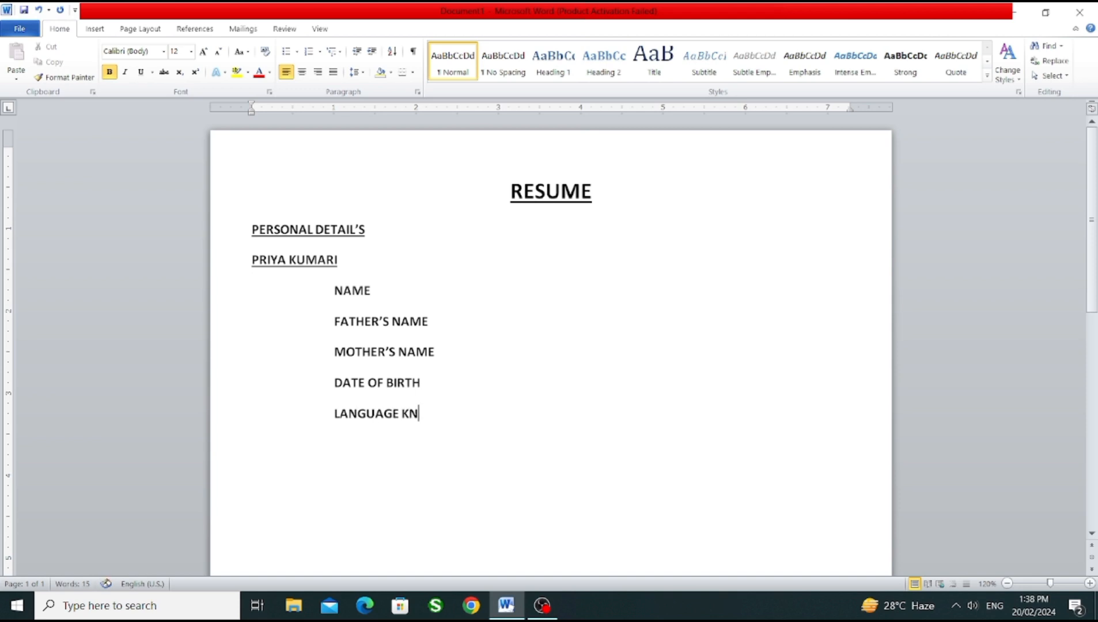
pyautogui.write('OWN')
# Step: Add the labels MARITAL STATUS and ADDRESS on separate lines below LANGUAGE KNOWN
pyautogui.press('Return')
pyautogui.write('MARI')
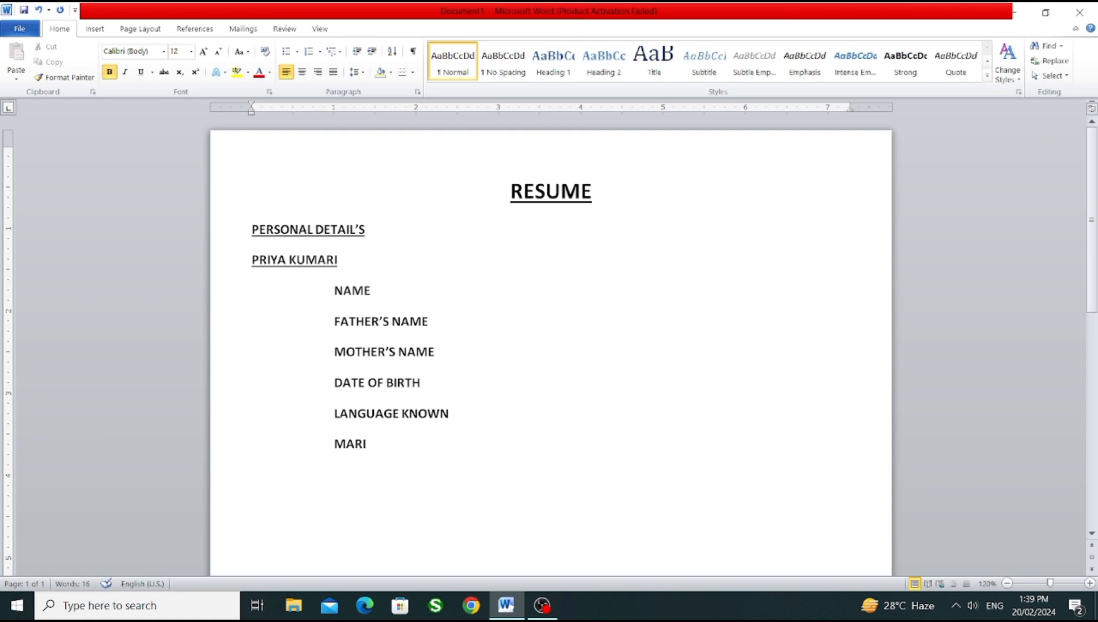
pyautogui.write('TAL STATUS')
pyautogui.press('Return')
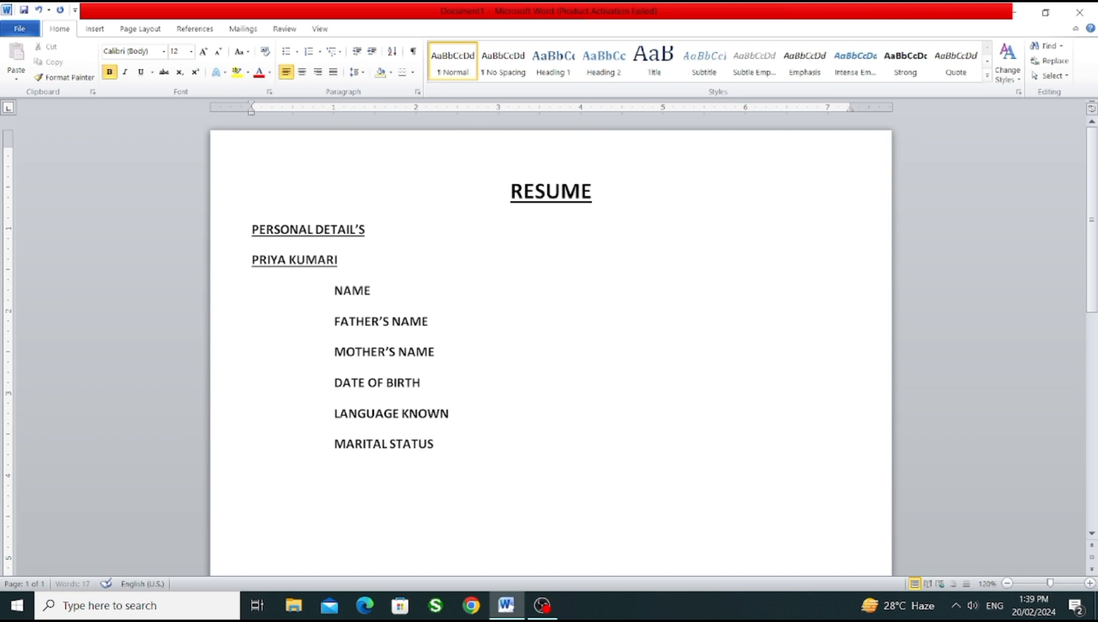
pyautogui.press('Tab')
pyautogui.write('ADDRESS')
# Step: Leave one blank line after ADDRESS and add the label ADHAR NUMBER
pyautogui.press('Return')
pyautogui.press('Return')
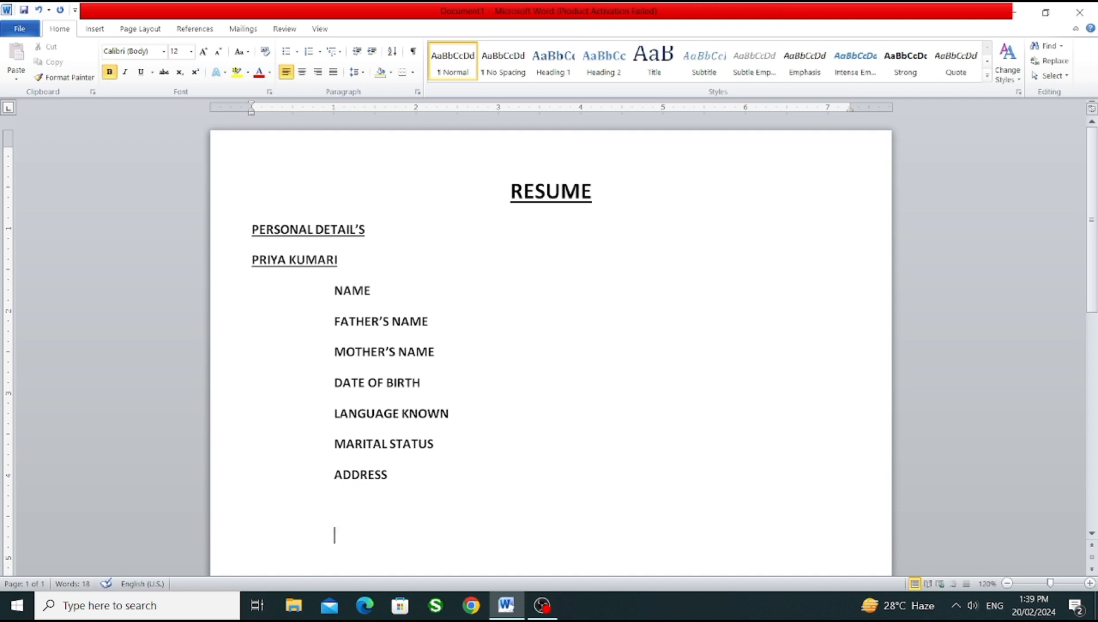
pyautogui.write('ADHAR NUMBER')
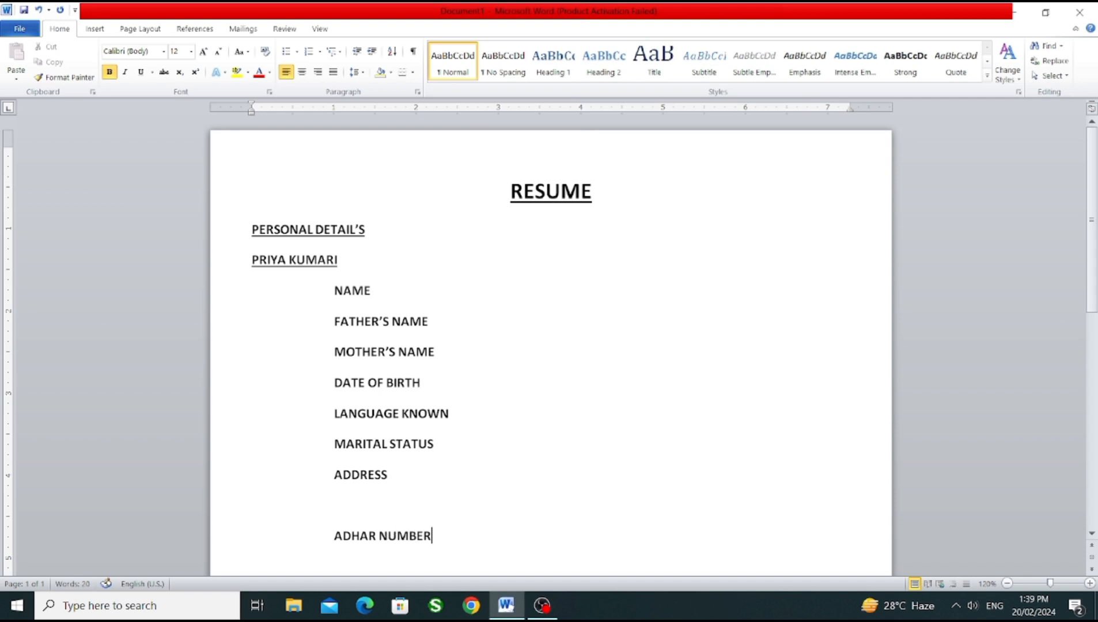
# Step: Add the label EMAIL ID on a new line below ADHAR NUMBER, indented in line with the other labels
pyautogui.press('Return')
pyautogui.press('Tab')
pyautogui.press('Tab')
pyautogui.click(1091, 535)
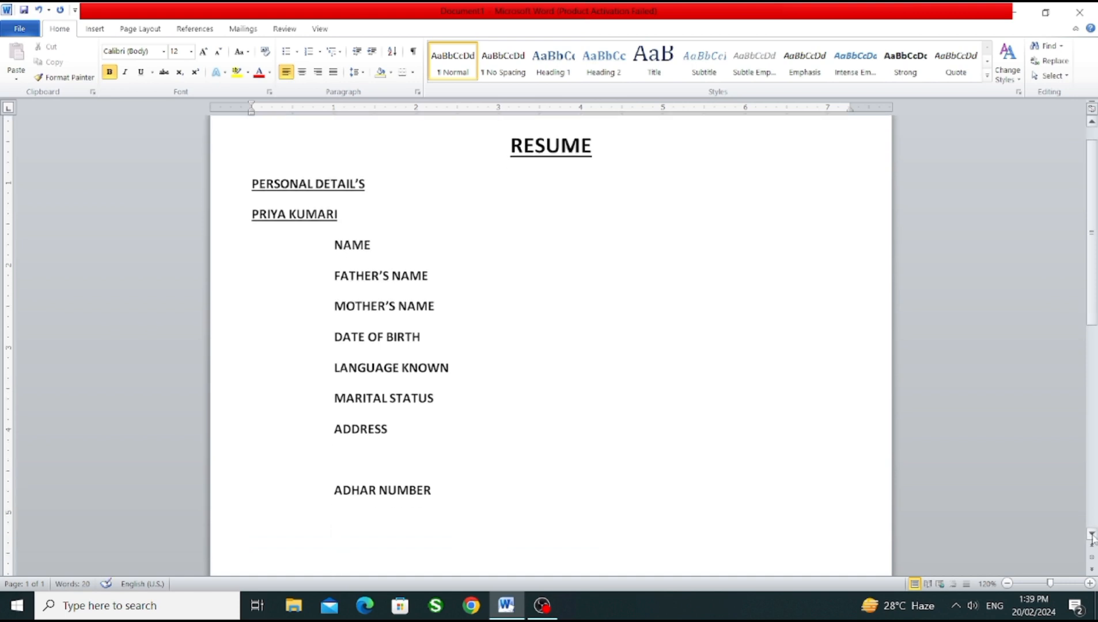
pyautogui.click(1091, 534)
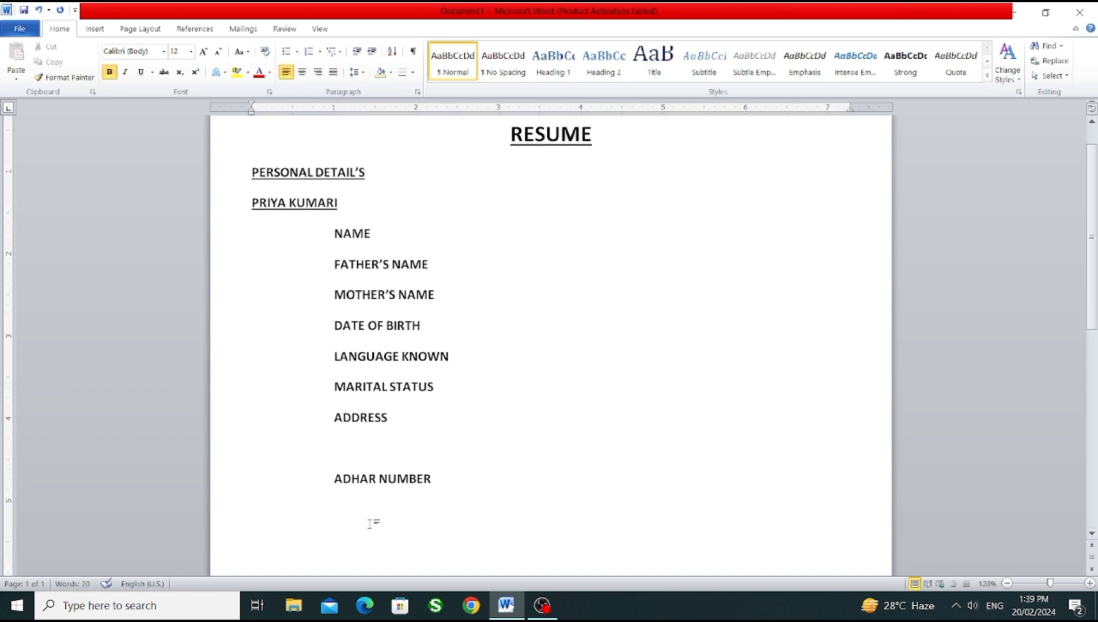
pyautogui.write('EMAIL ID')
# Step: Insert an indented label GENDER on its own line between DATE OF BIRTH and LANGUAGE KNOWN
pyautogui.click(433, 325)
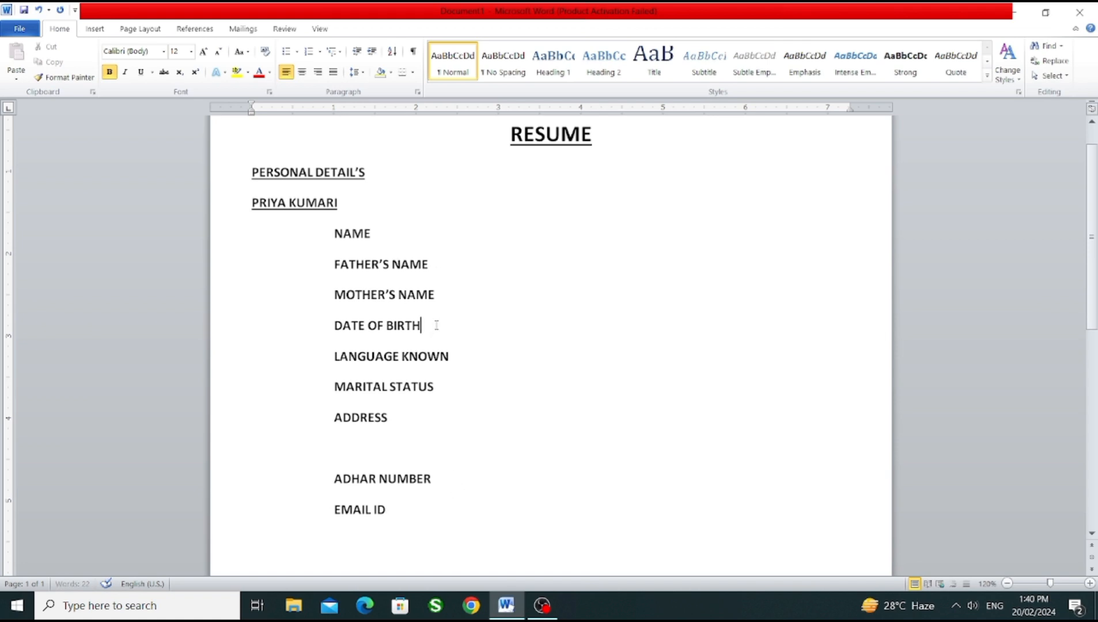
pyautogui.press('Return')
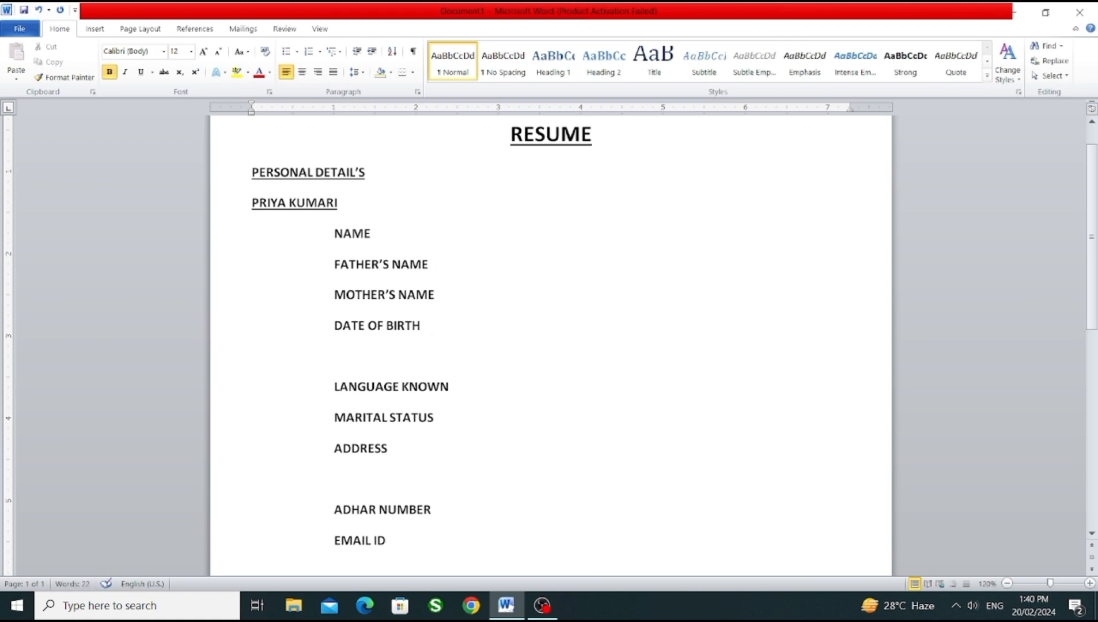
pyautogui.press('Tab')
pyautogui.press('Tab')
pyautogui.write('GENDER')
# Step: Add the unindented heading EDUCATIONAL QUALIFICATION on a new line below EMAIL ID
pyautogui.scroll(-1, 1094, 301)
pyautogui.scroll(-3, 1096, 299)
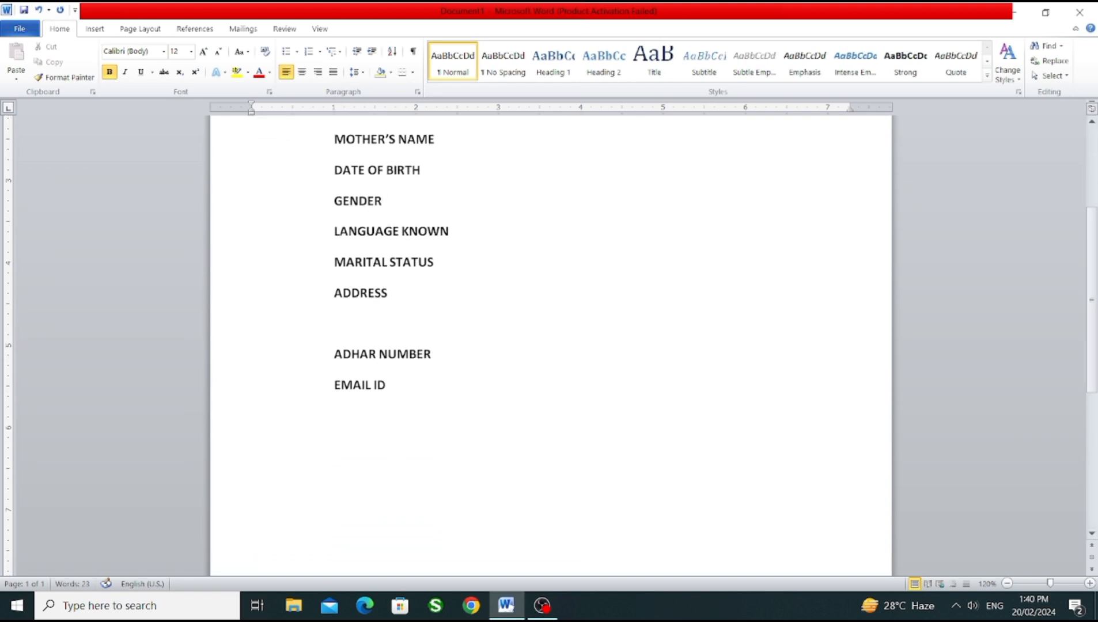
pyautogui.press('Return')
pyautogui.write('EDUCATIONAL Q')
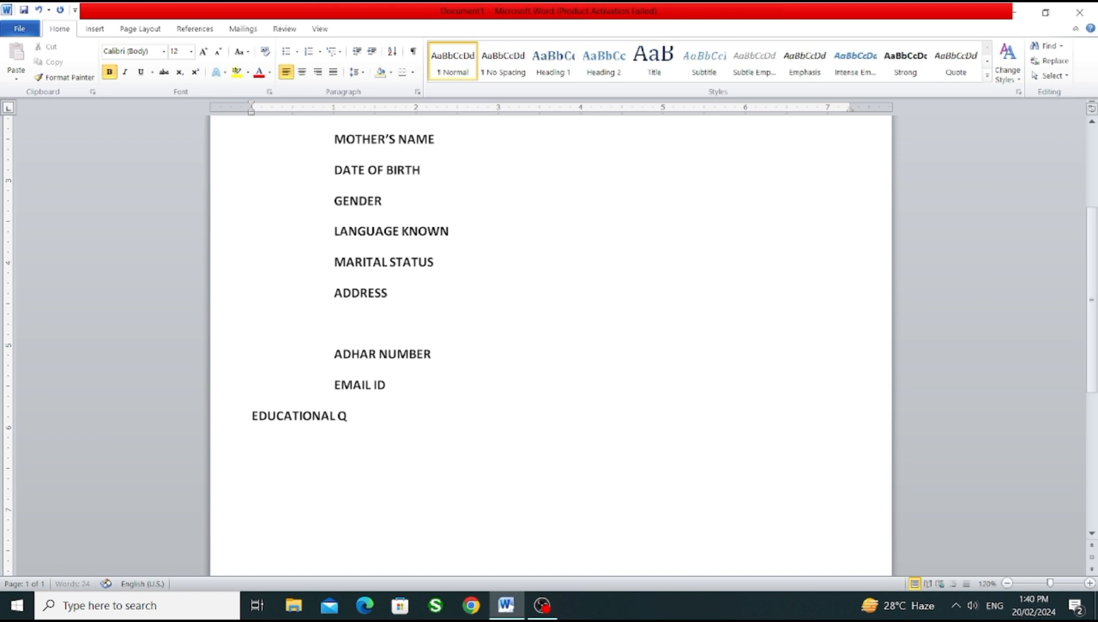
pyautogui.write('UALIFICATIO')
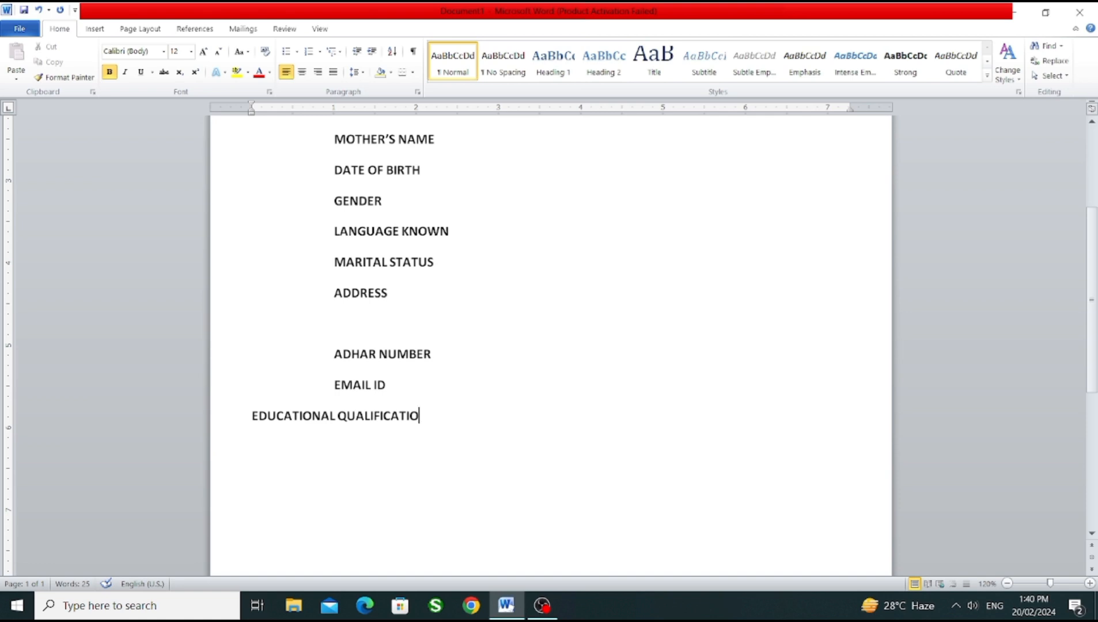
pyautogui.write('N')
# Step: Underline the EDUCATIONAL QUALIFICATION heading and start a new line below it
pyautogui.moveTo(449, 423); pyautogui.dragTo(253, 419)
pyautogui.click(141, 71)
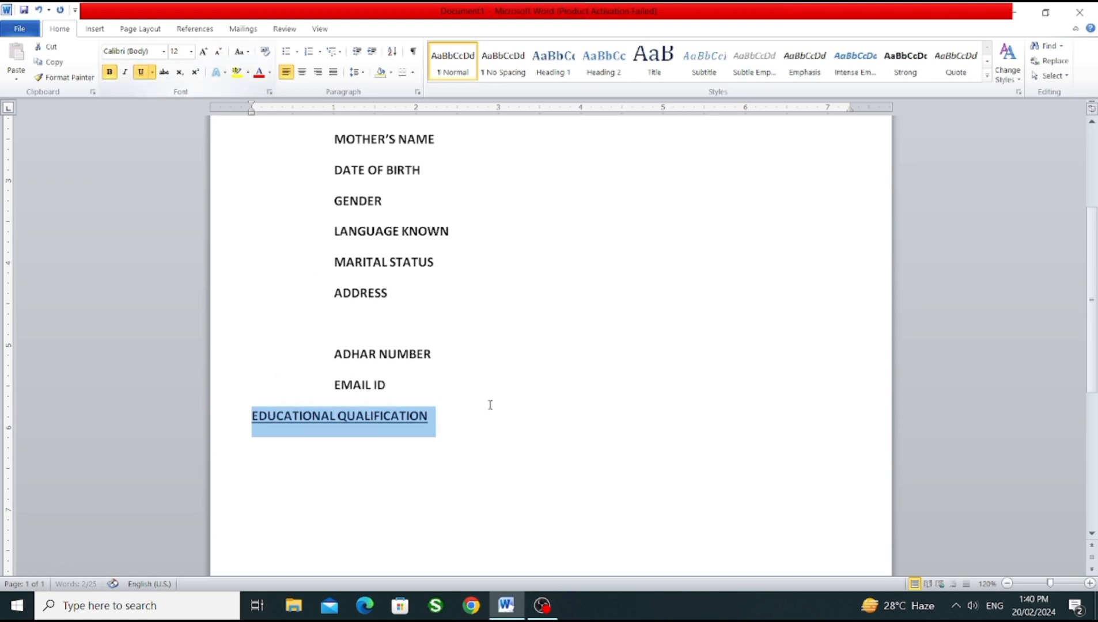
pyautogui.click(467, 420)
pyautogui.press('Return')
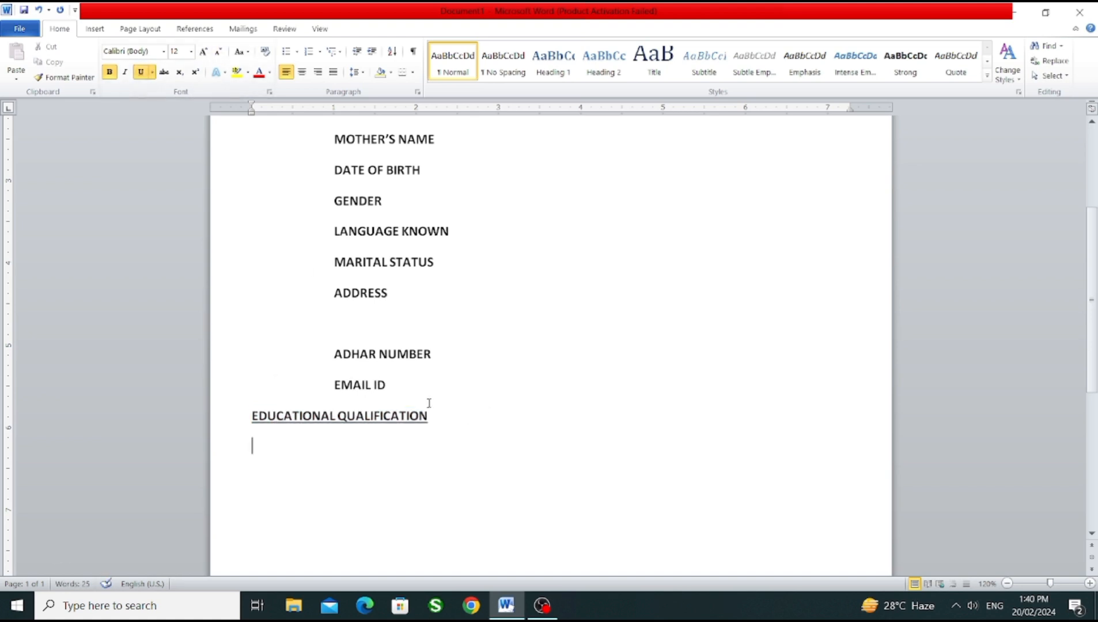
# Step: Insert a table of 6 columns and 5 rows below EDUCATIONAL QUALIFICATION and center the alignment of all its cells
pyautogui.moveTo(1094, 272); pyautogui.dragTo(1097, 335)
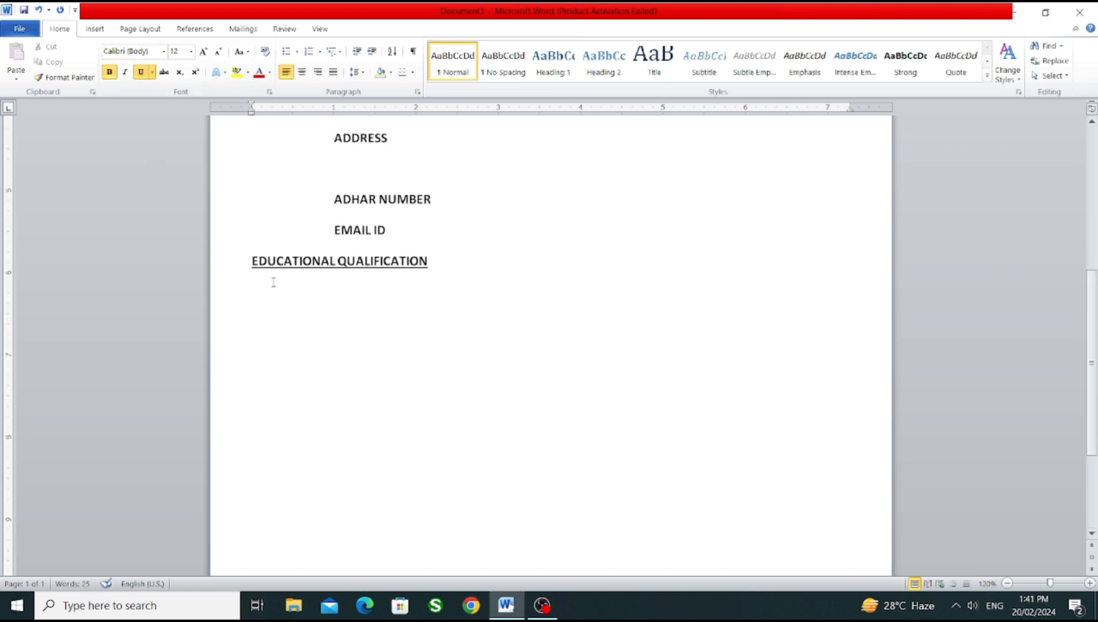
pyautogui.click(95, 32)
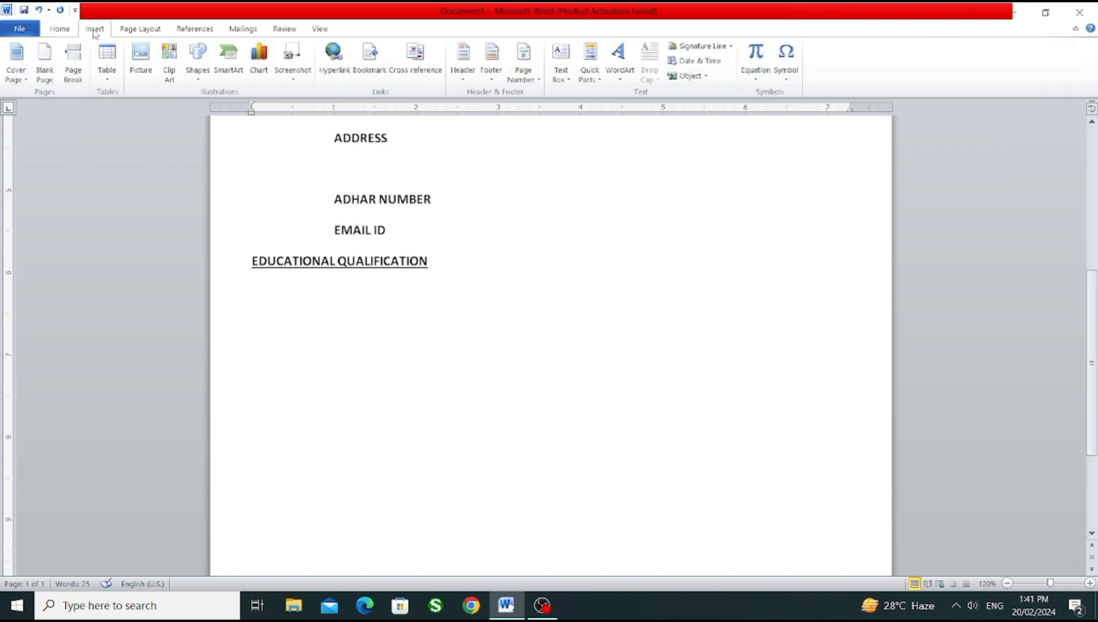
pyautogui.click(107, 79)
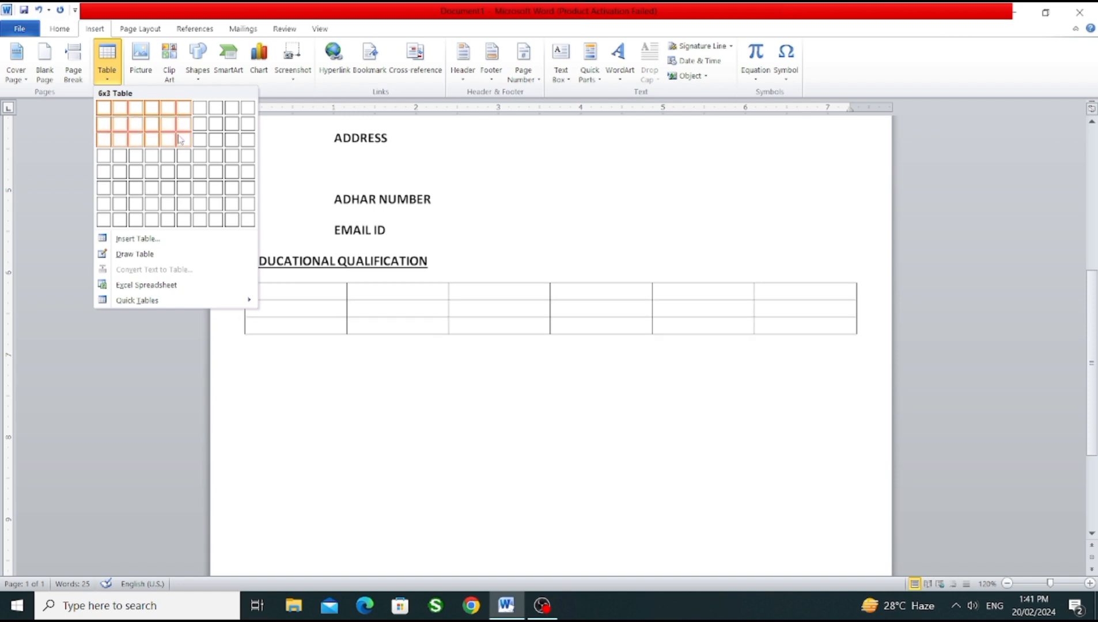
pyautogui.click(181, 173)
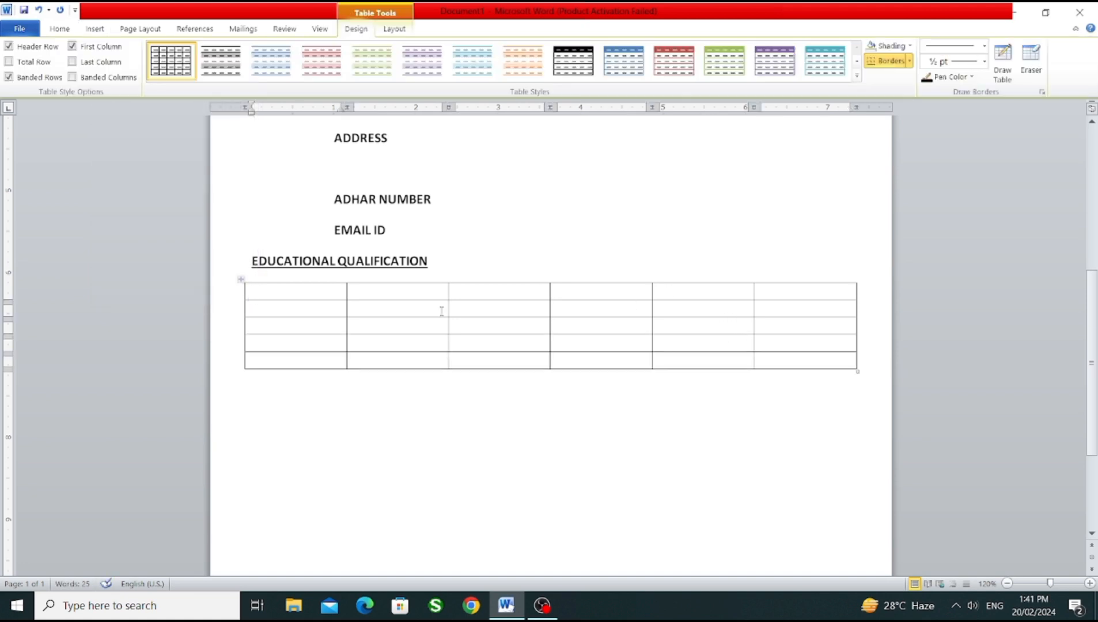
pyautogui.moveTo(798, 367); pyautogui.dragTo(323, 295)
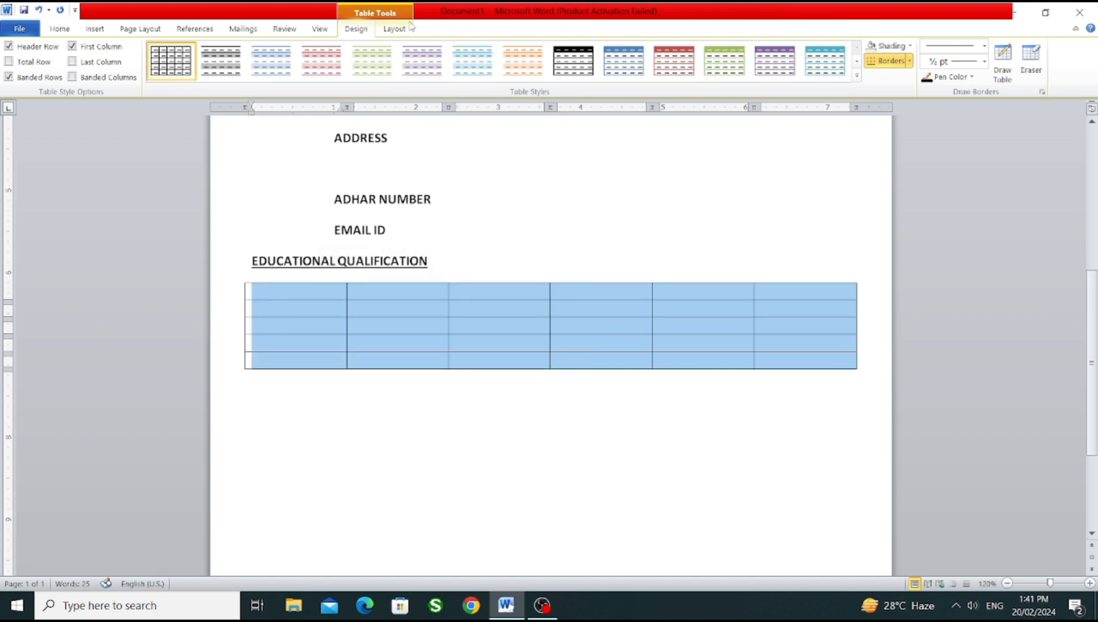
pyautogui.click(389, 30)
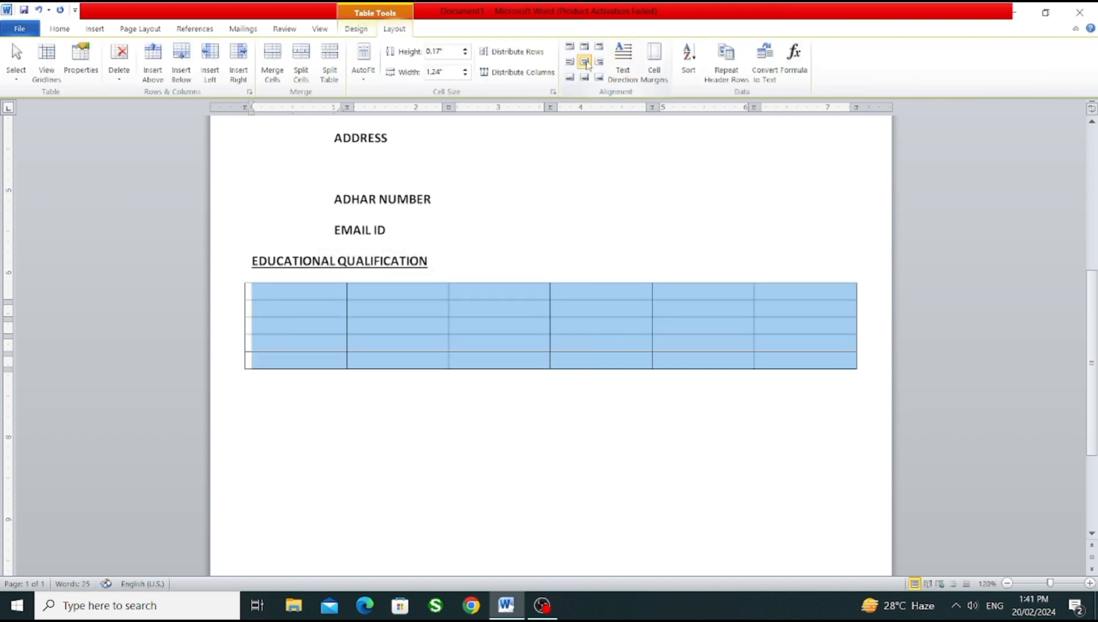
# Step: Narrow the table's first column to about 0.7 inches and enter the header SI NO in it
pyautogui.click(297, 292)
pyautogui.moveTo(346, 292); pyautogui.dragTo(303, 292)
pyautogui.write('Sl')
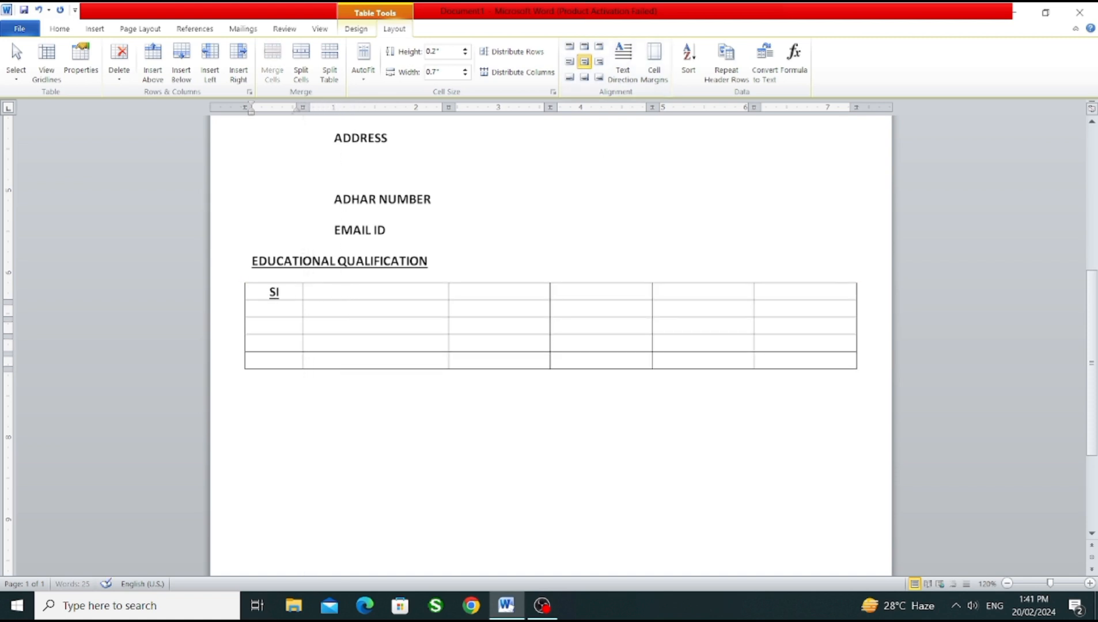
pyautogui.write(' NO')
# Step: Remove the underline from the whole table and set its font size to 11
pyautogui.moveTo(772, 358); pyautogui.dragTo(242, 288)
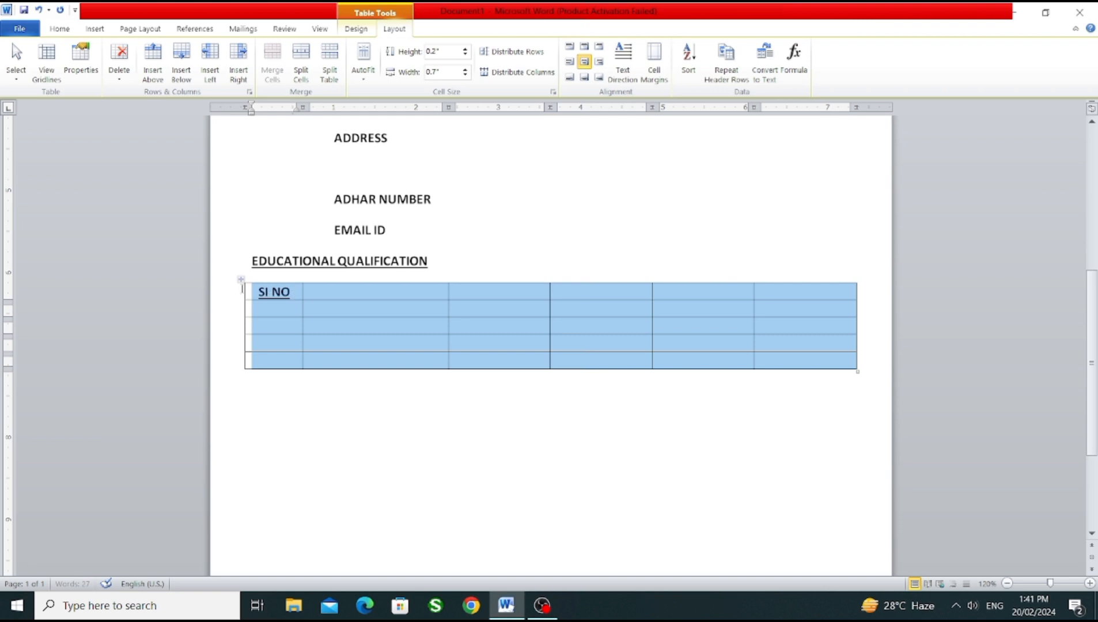
pyautogui.click(60, 28)
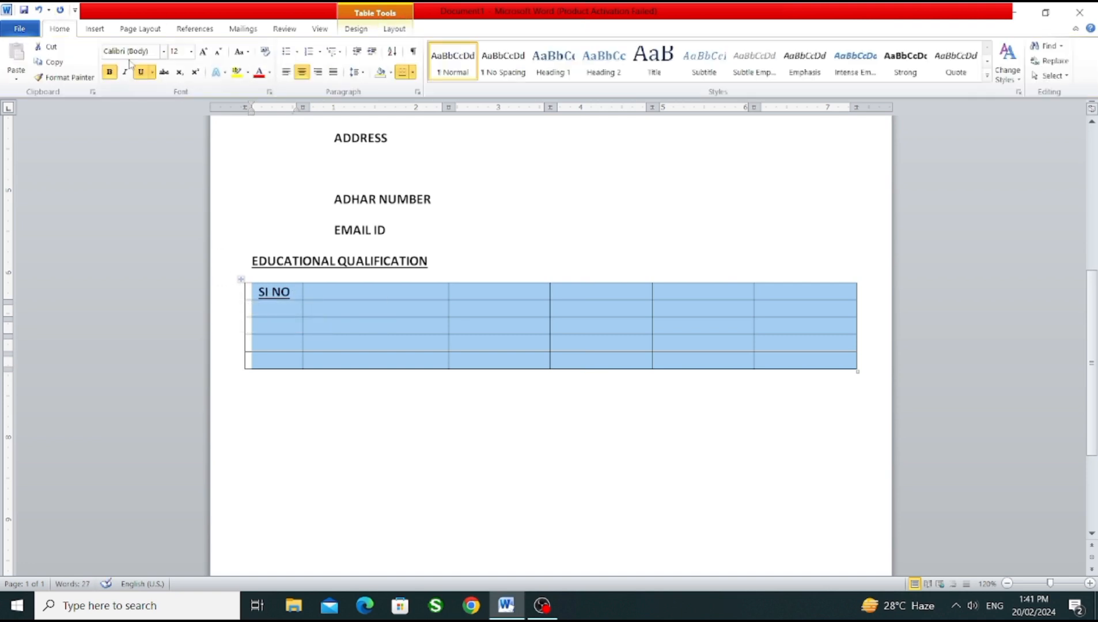
pyautogui.click(140, 72)
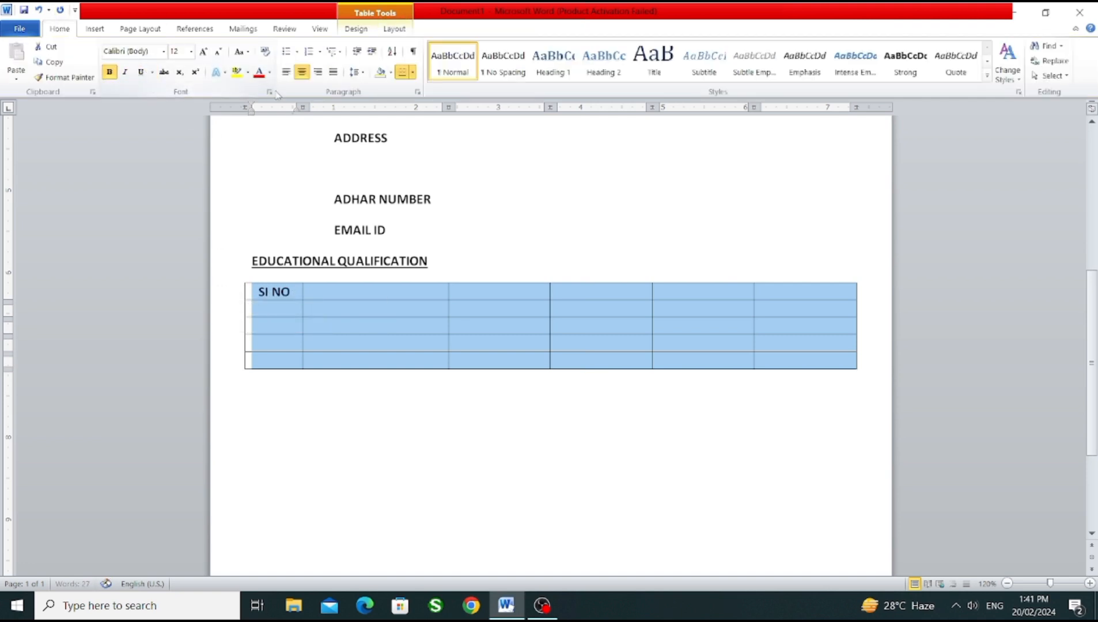
pyautogui.click(218, 53)
pyautogui.click(218, 53)
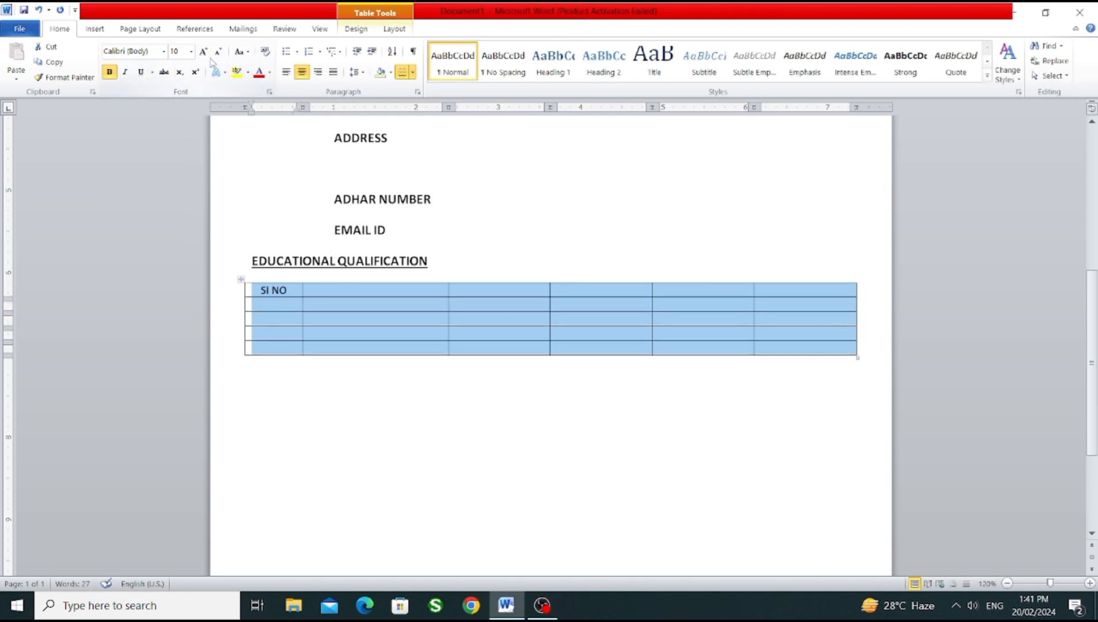
pyautogui.click(203, 52)
# Step: Enter the headers BOARD/UNIVERCITY and SCHOOL/COLLEGE in the second and third columns of the table
pyautogui.click(372, 297)
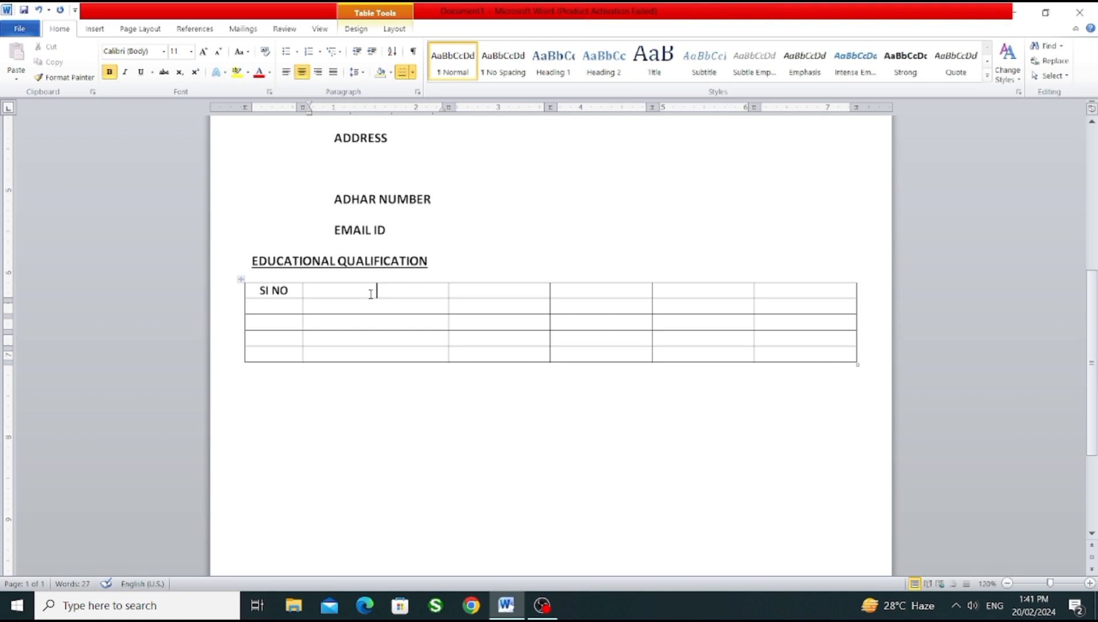
pyautogui.write('BOARD/')
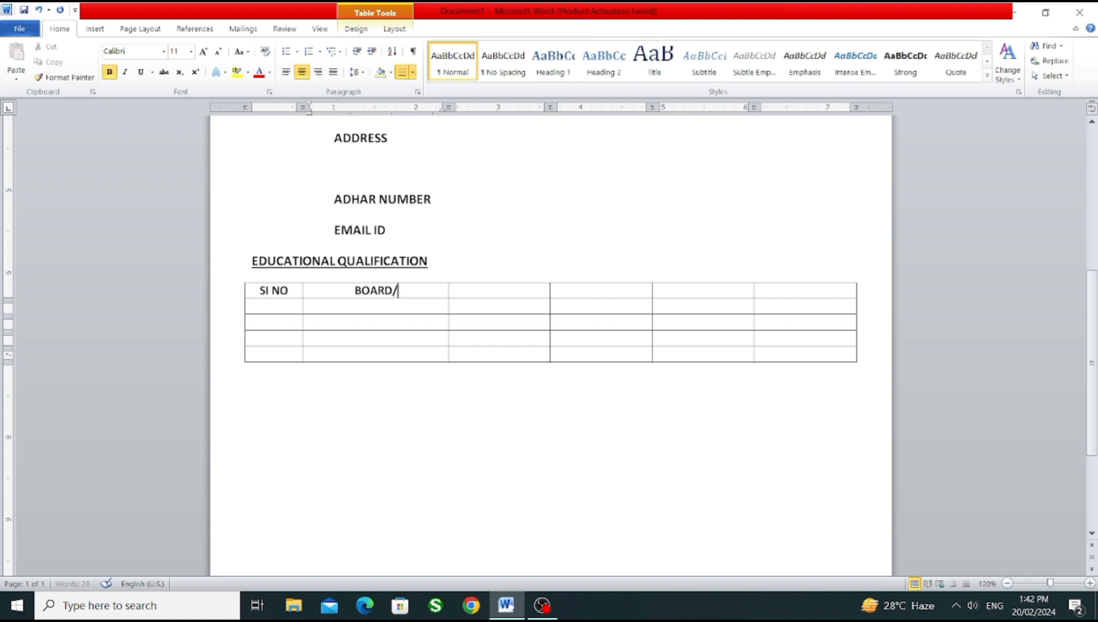
pyautogui.write('UNIVERCITY')
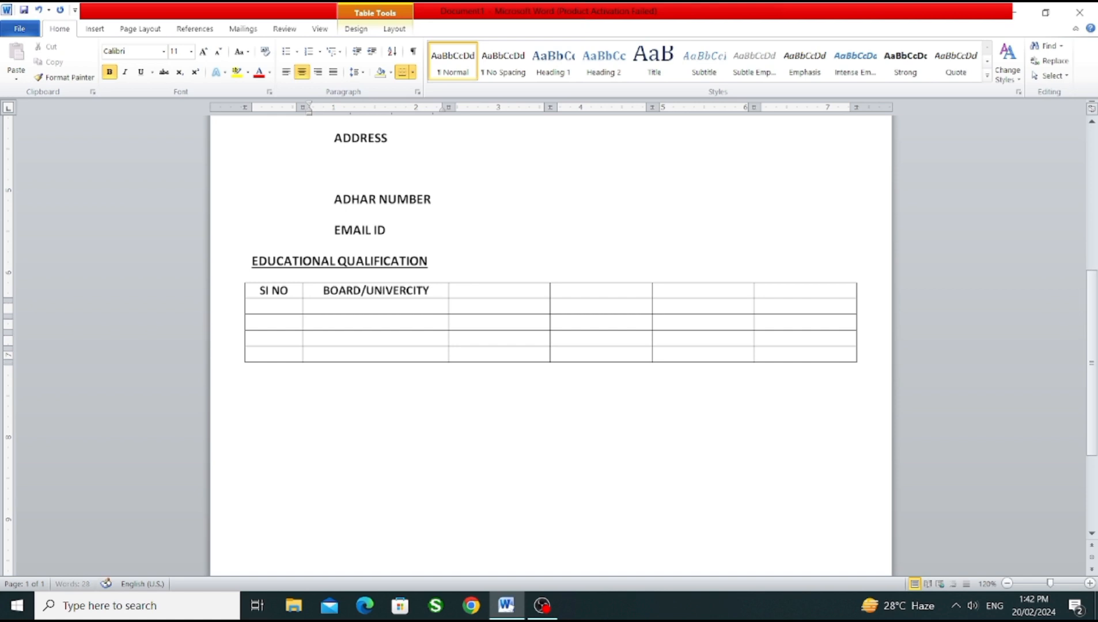
pyautogui.click(510, 293)
pyautogui.write('SCHOOL/COLLE')
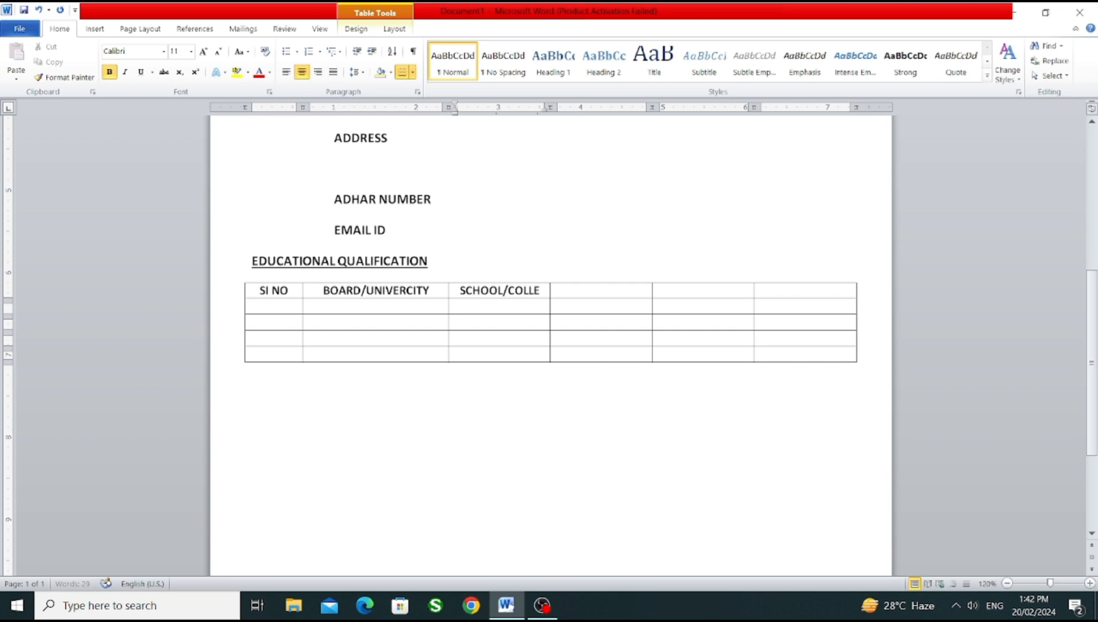
pyautogui.write('GE')
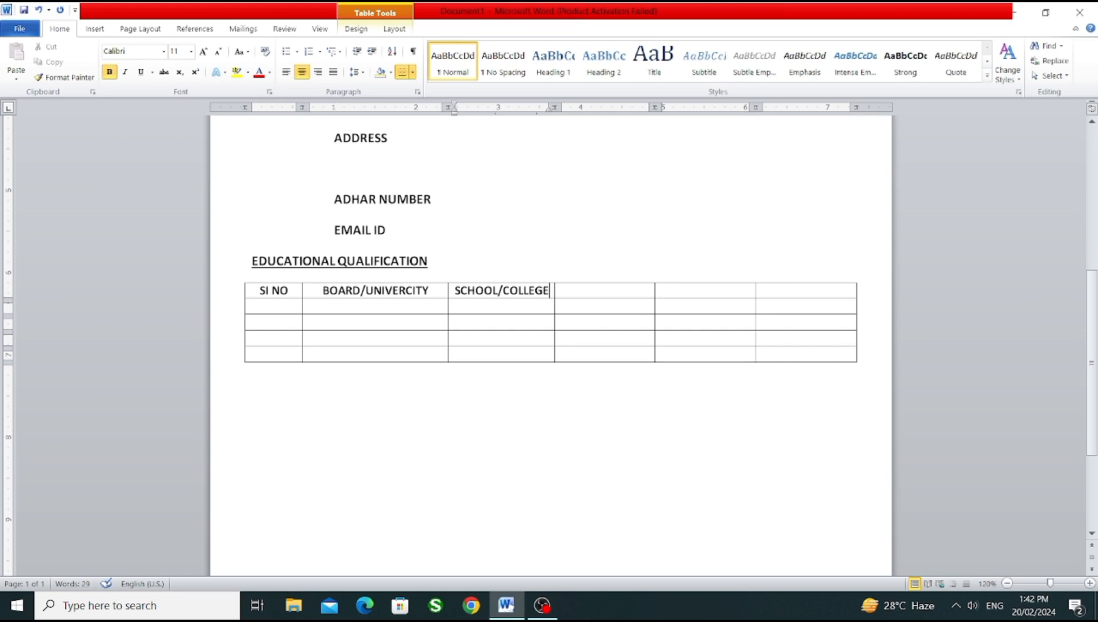
# Step: Enter PASSING Y as the header of the table's fourth column
pyautogui.press('Tab')
pyautogui.write('SUB')
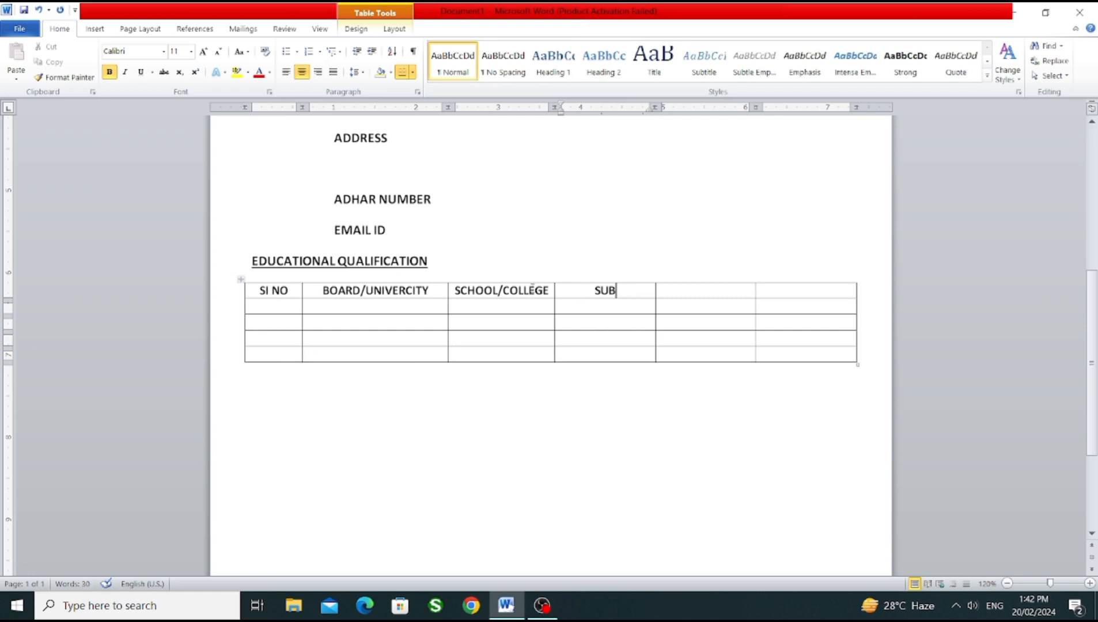
pyautogui.doubleClick(622, 290)
pyautogui.click(623, 289)
pyautogui.moveTo(626, 291); pyautogui.dragTo(587, 294)
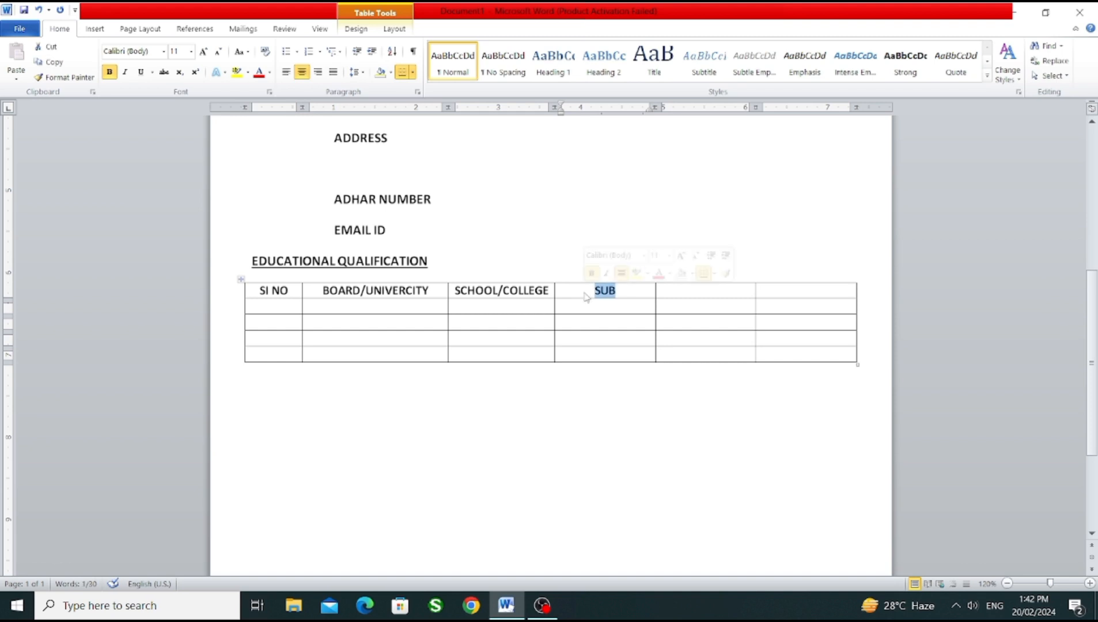
pyautogui.write('PASSING Y')
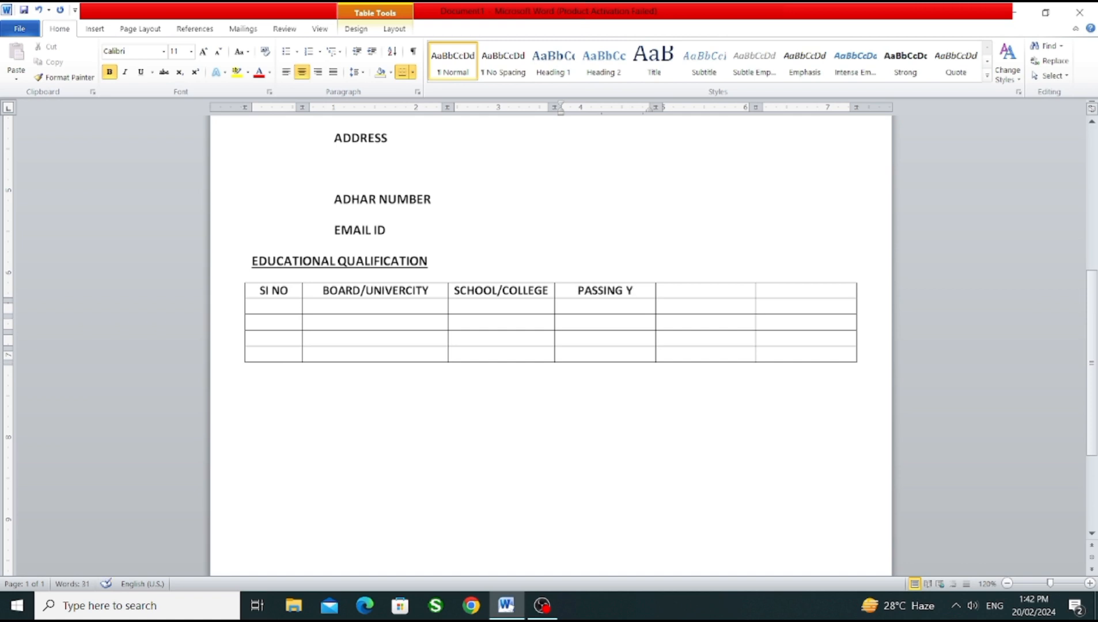
# Step: Enter the headers TOTAL MARKS and PERCENT in the last two columns of the table
pyautogui.click(705, 290)
pyautogui.write('TOTAL')
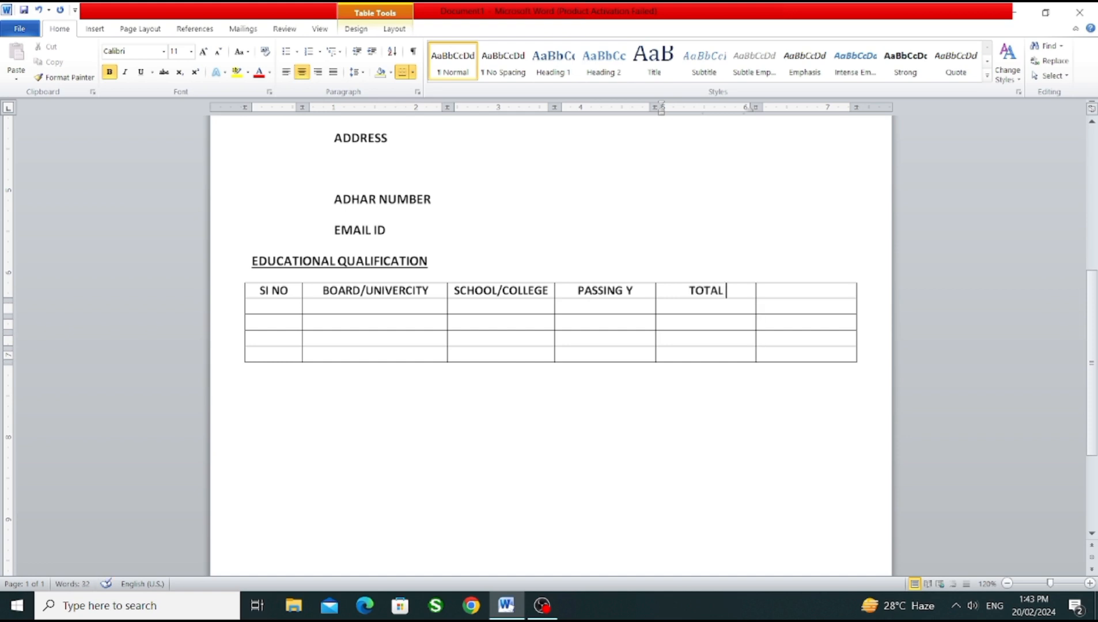
pyautogui.write(' MARKS')
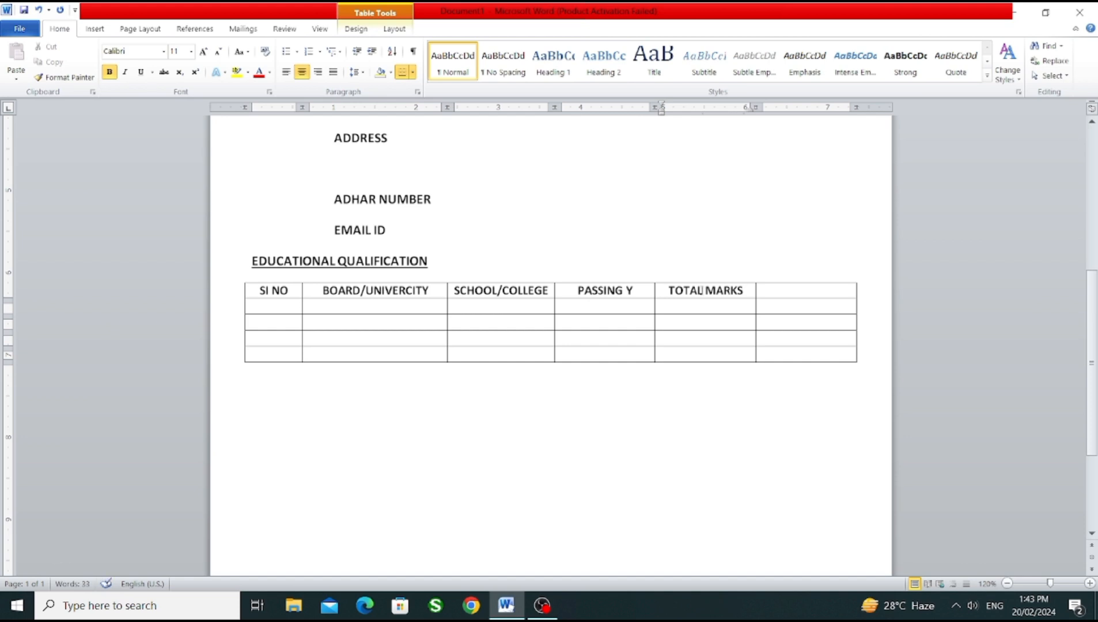
pyautogui.click(794, 294)
pyautogui.write('PERCENT')
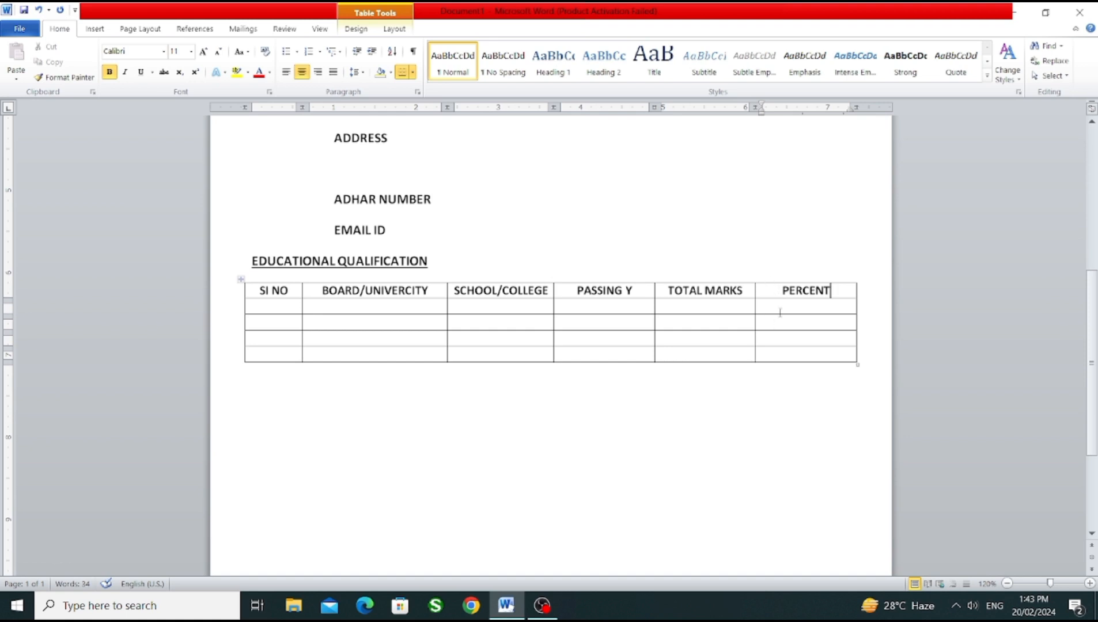
# Step: Number the four rows below the header from 1 to 4 in the SI NO column
pyautogui.click(289, 306)
pyautogui.write('1')
pyautogui.press('Down')
pyautogui.write('2')
pyautogui.press('Down')
pyautogui.write('3')
pyautogui.press('Down')
pyautogui.write('4')
# Step: Enter CBSE (MATRIC) for row 1 and JAC (INTER) for row 2 in the BOARD/UNIVERCITY column
pyautogui.click(358, 310)
pyautogui.write('CBSE')
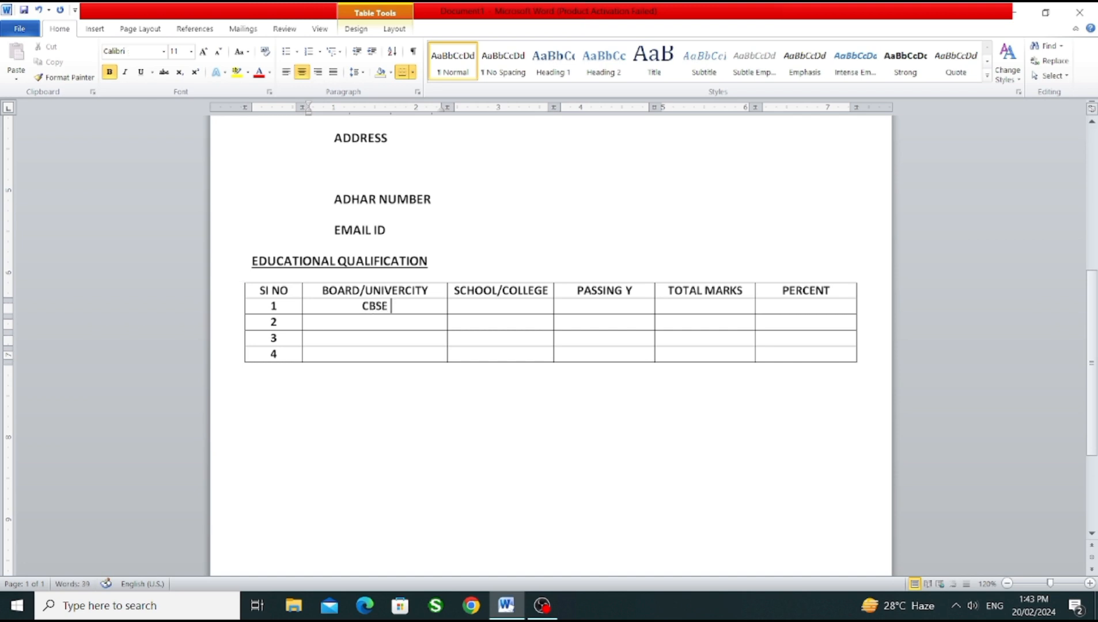
pyautogui.write(' (MAT')
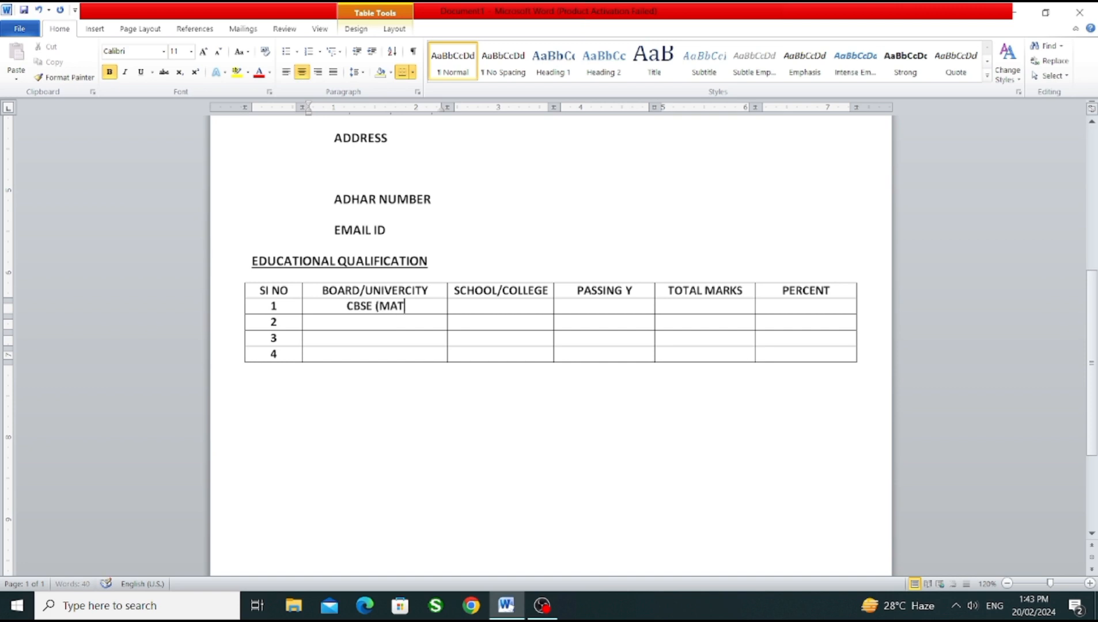
pyautogui.write('RIC)')
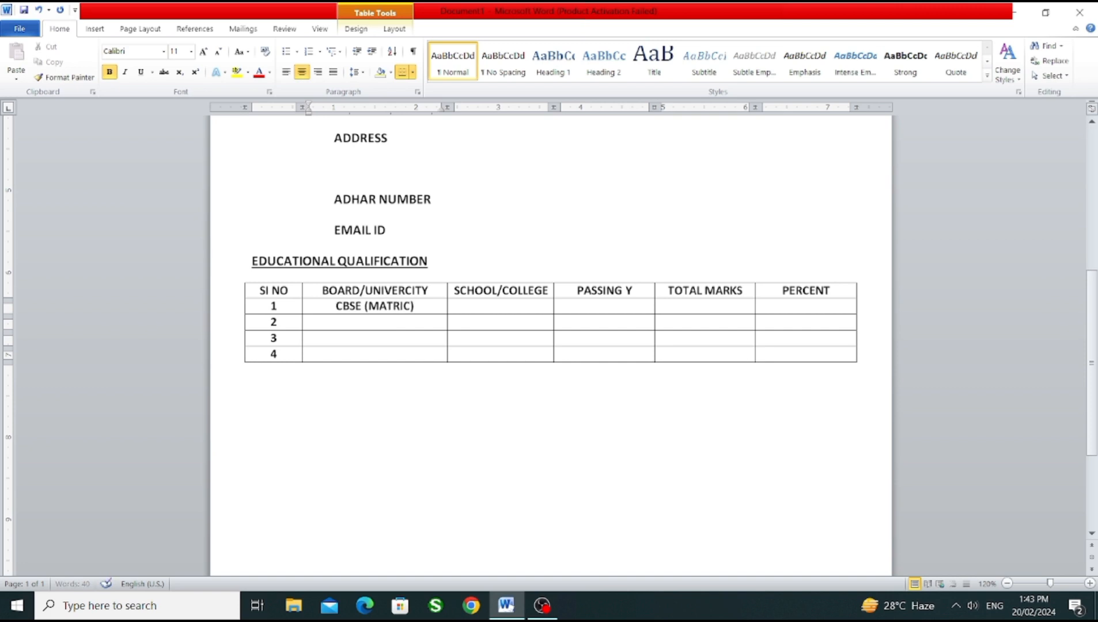
pyautogui.click(357, 324)
pyautogui.write('JAC (INTER)')
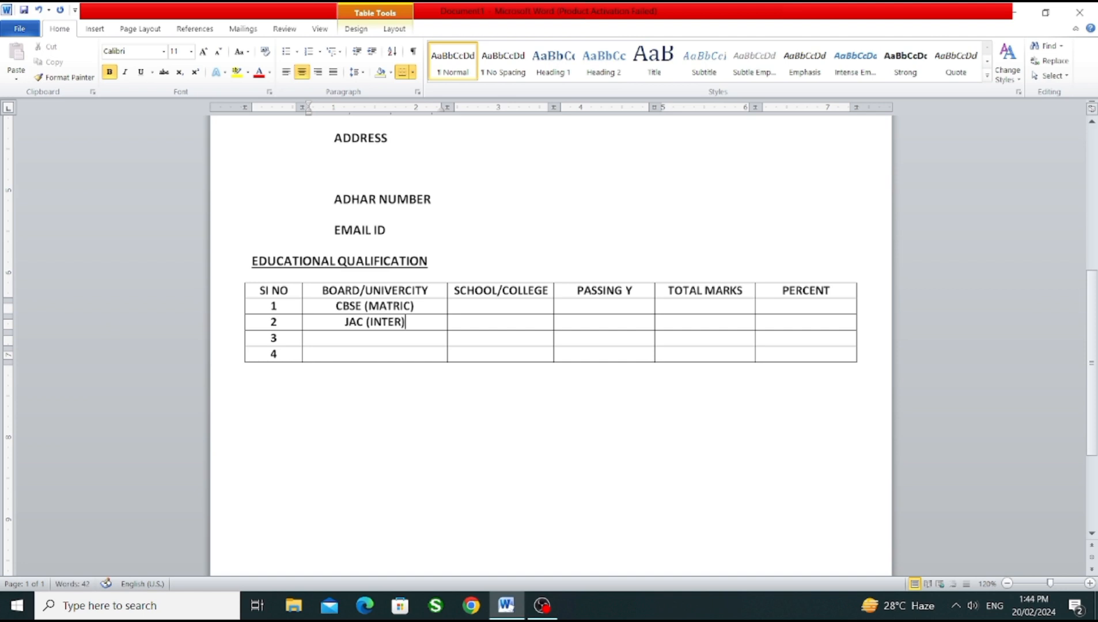
# Step: Enter BA(RANCHI U) for row 3 in the BOARD/UNIVERCITY column
pyautogui.click(360, 339)
pyautogui.write('BA(RANCHI U')
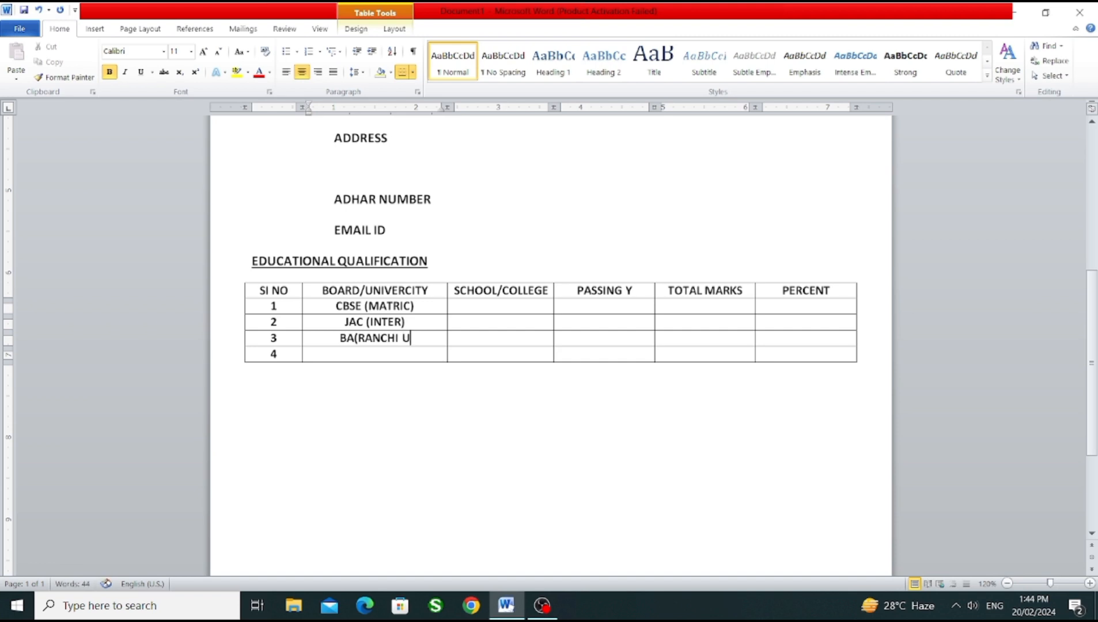
pyautogui.write(')')
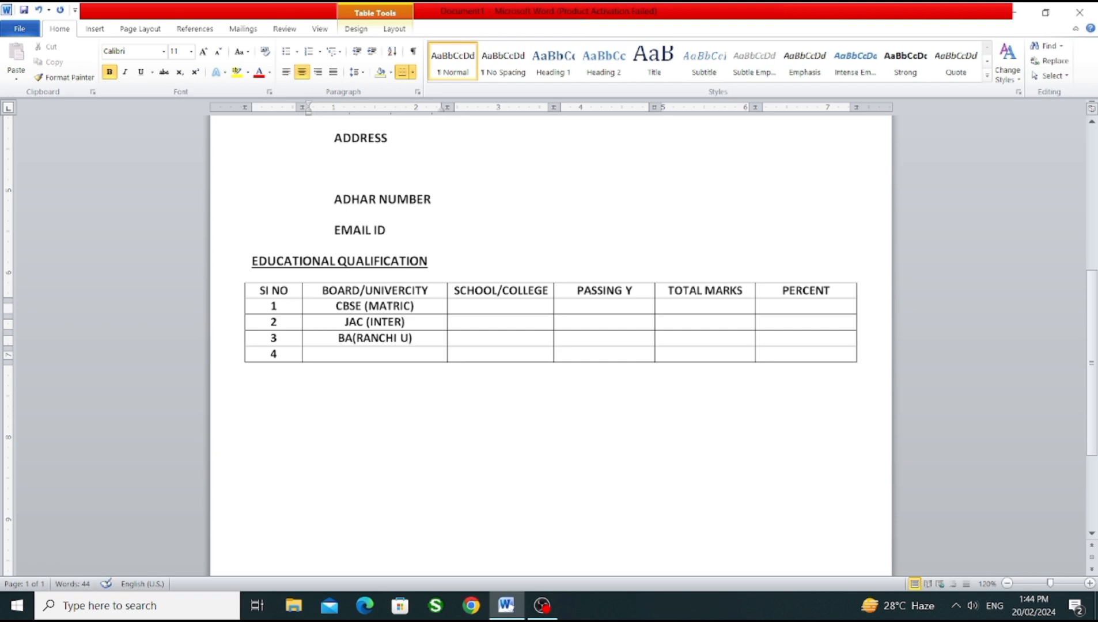
# Step: Enter MA (IGNOU) for row 4 in the BOARD/UNIVERCITY column
pyautogui.click(356, 349)
pyautogui.write('MA (IGNOU)')
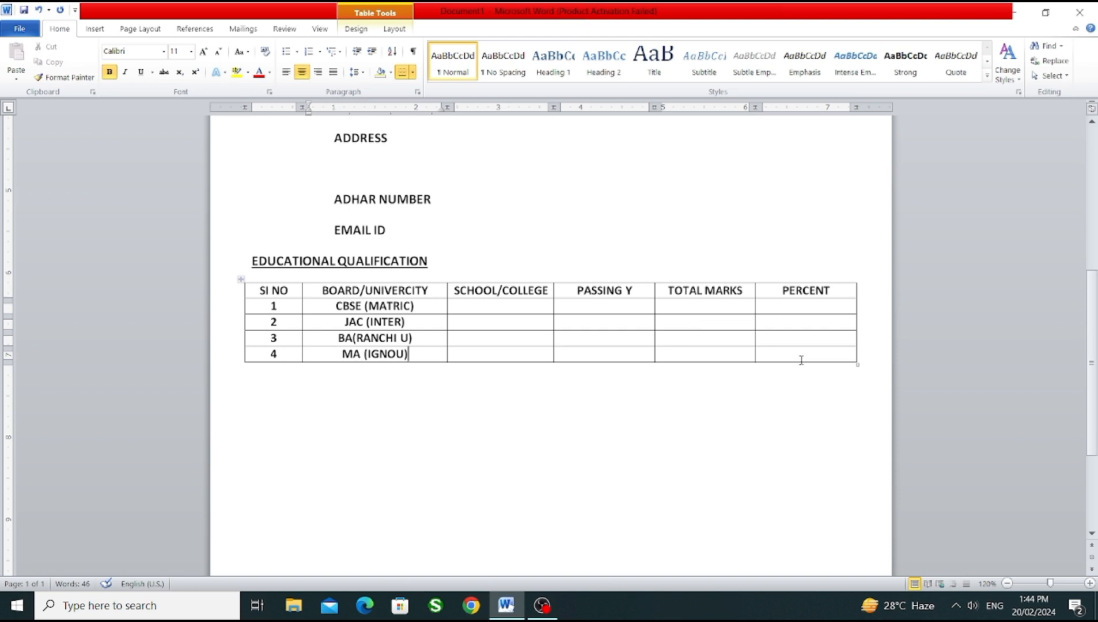
# Step: Add the underlined heading ADDITIONAL QUALIFICATION below the educational qualification table, leaving a blank line between them
pyautogui.moveTo(1095, 342); pyautogui.dragTo(1097, 360)
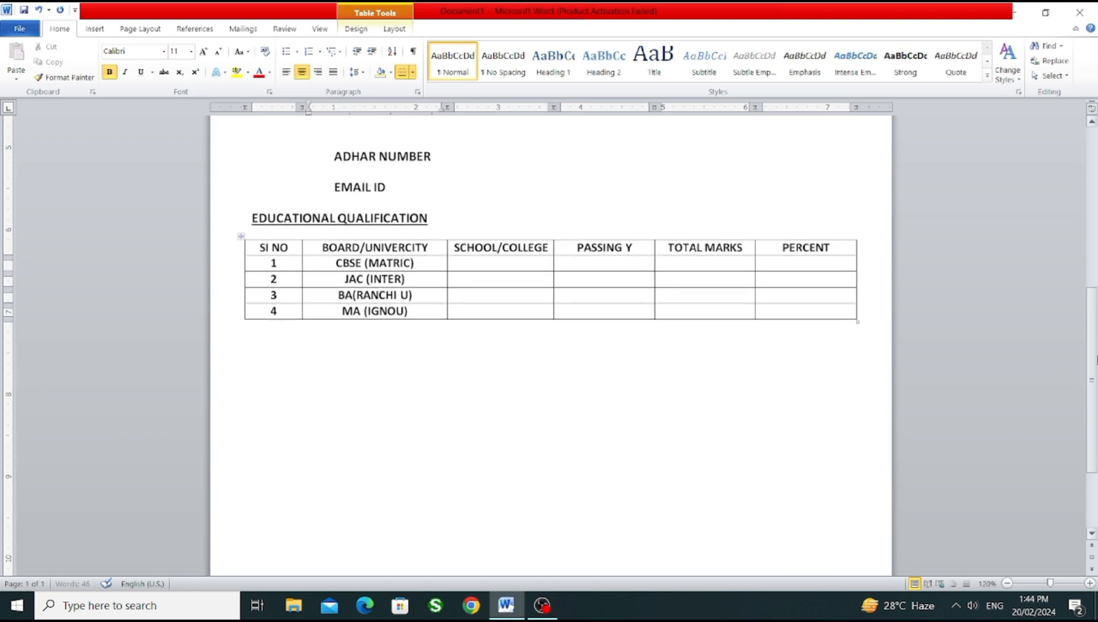
pyautogui.click(277, 351)
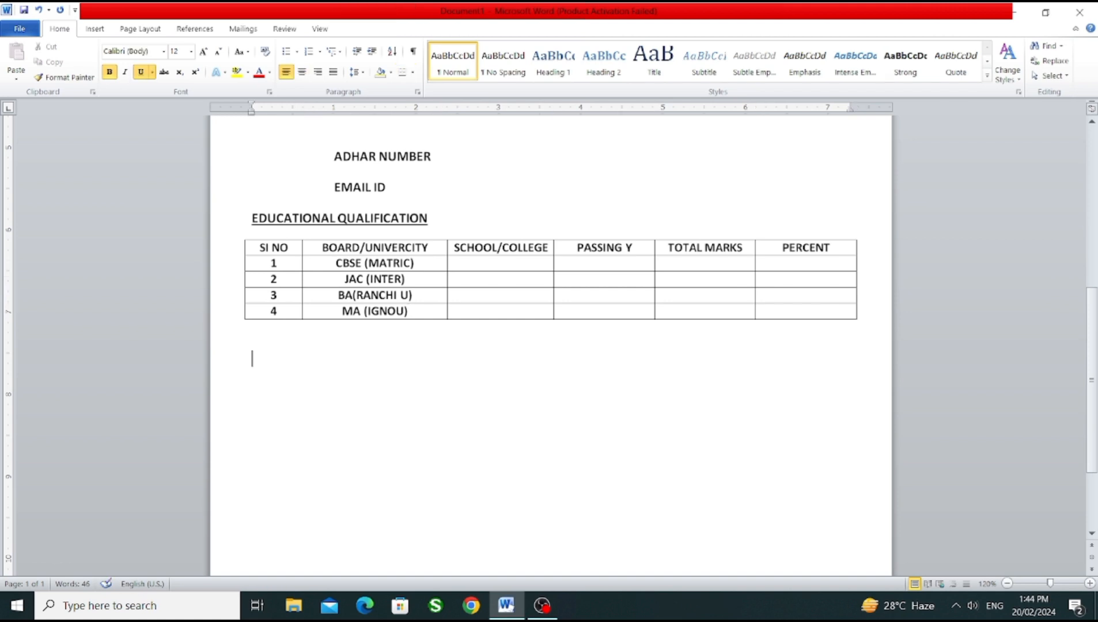
pyautogui.press('Return')
pyautogui.write('ADDITIONAL ')
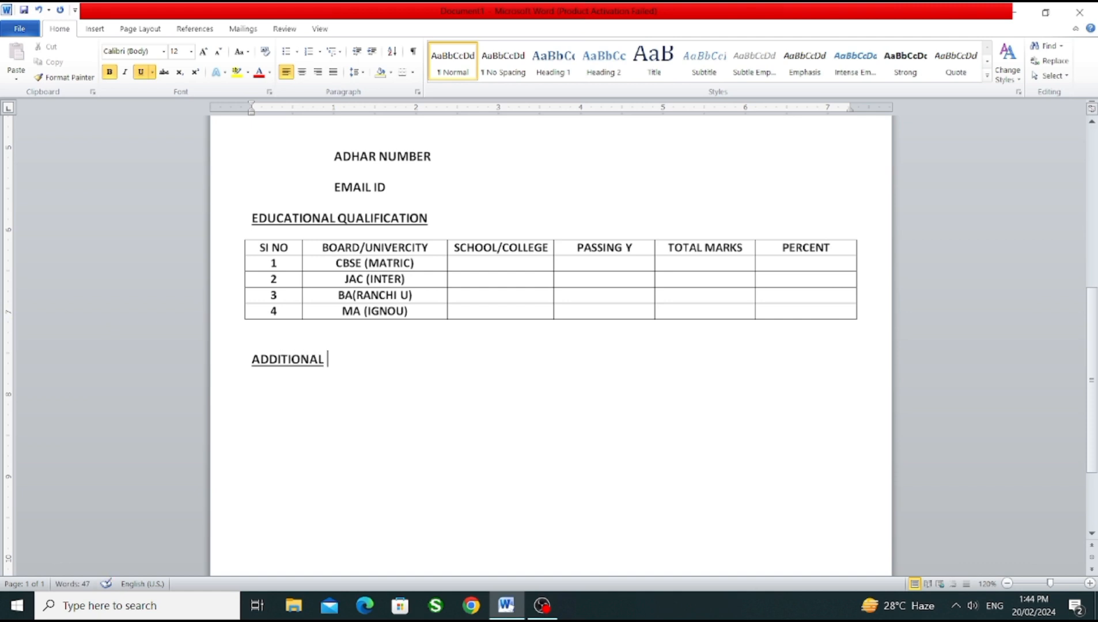
pyautogui.write('QUALIFI')
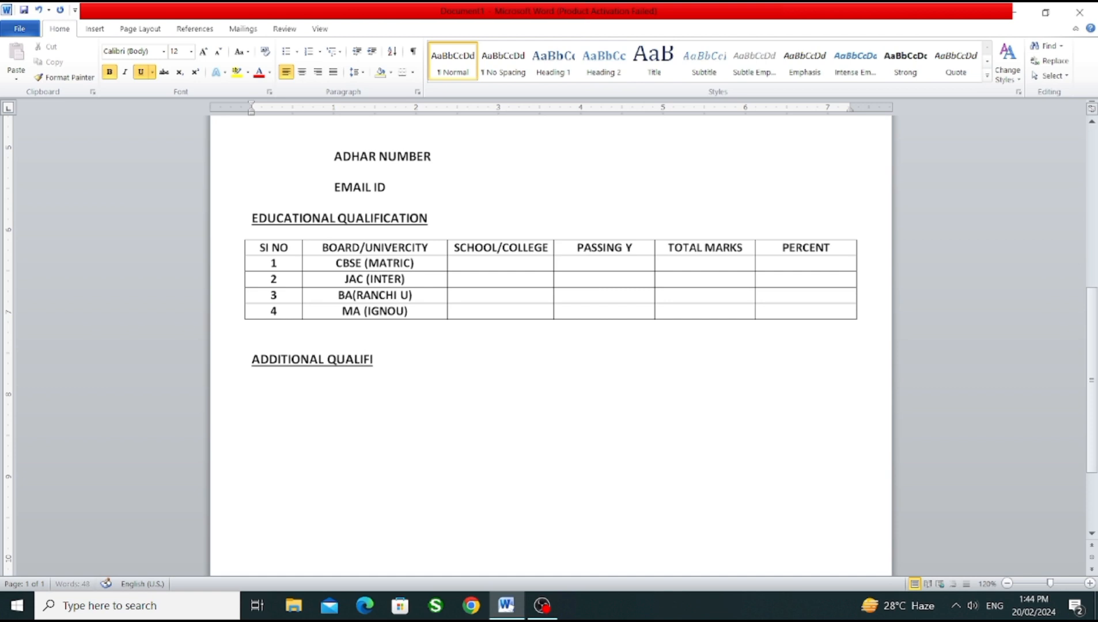
pyautogui.write('CATION')
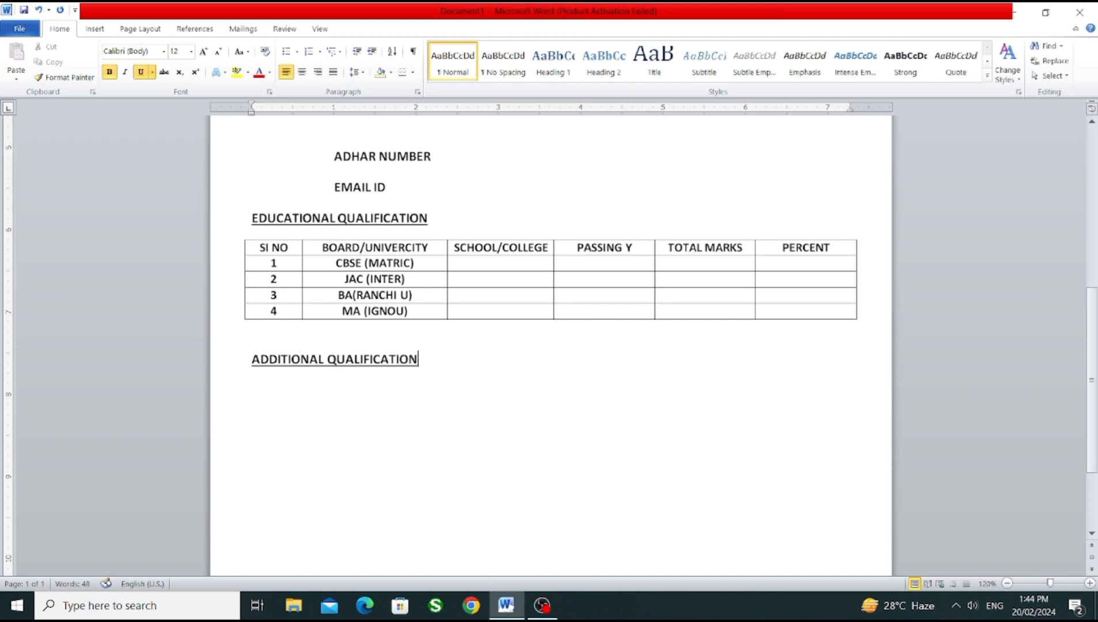
# Step: Start a line with "1." under the ADDITIONAL QUALIFICATION heading and remove its underline
pyautogui.press('Return')
pyautogui.write('1.')
pyautogui.click(239, 390)
pyautogui.click(140, 72)
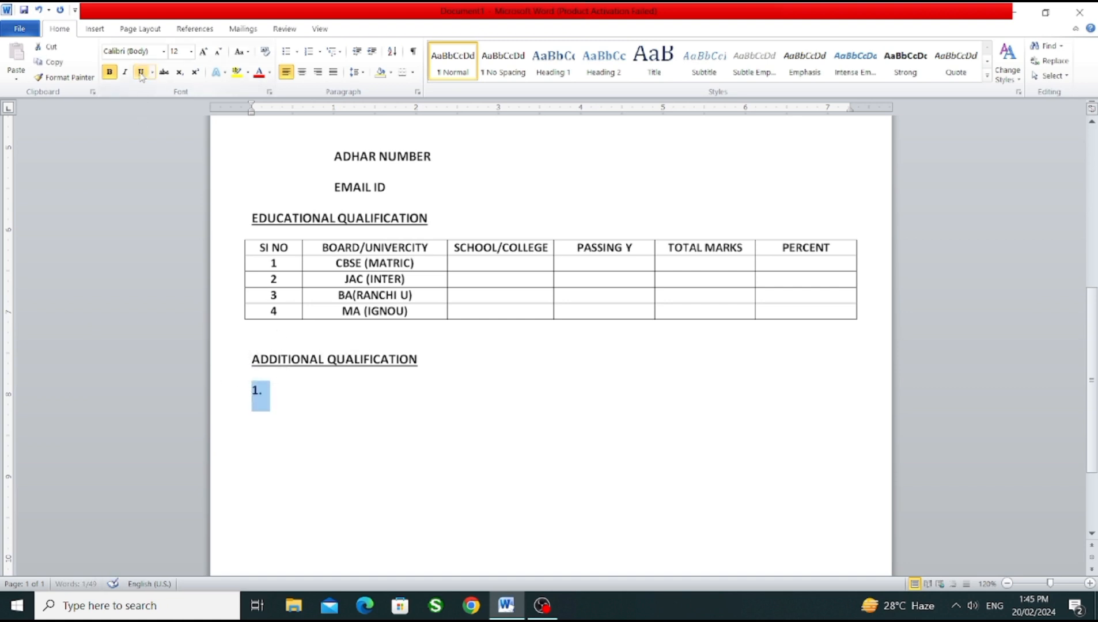
pyautogui.click(284, 392)
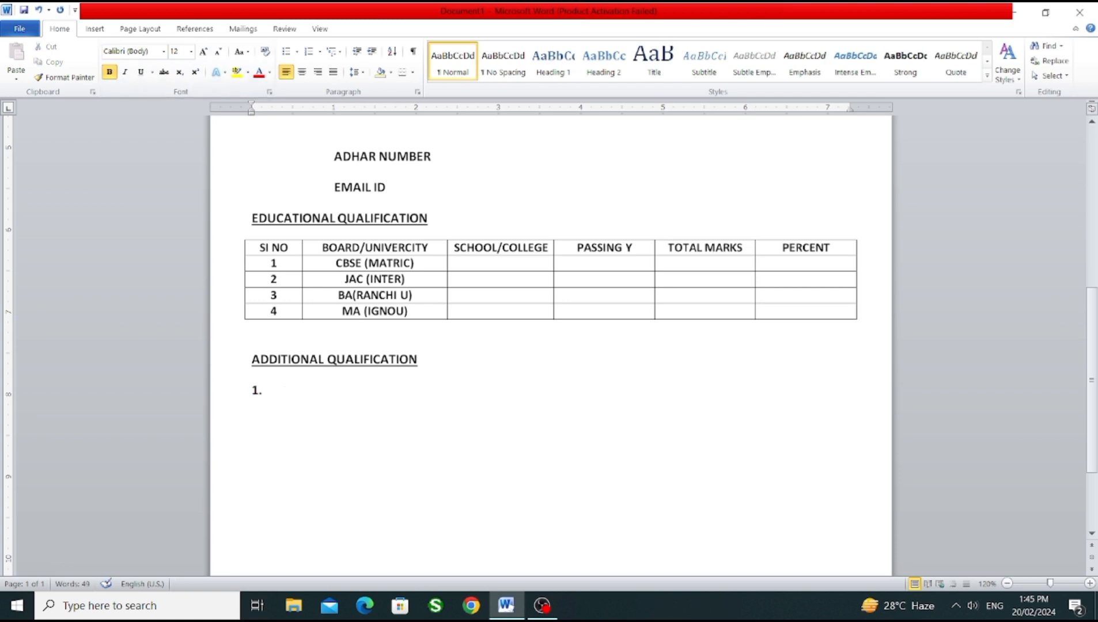
pyautogui.write('ADCA')
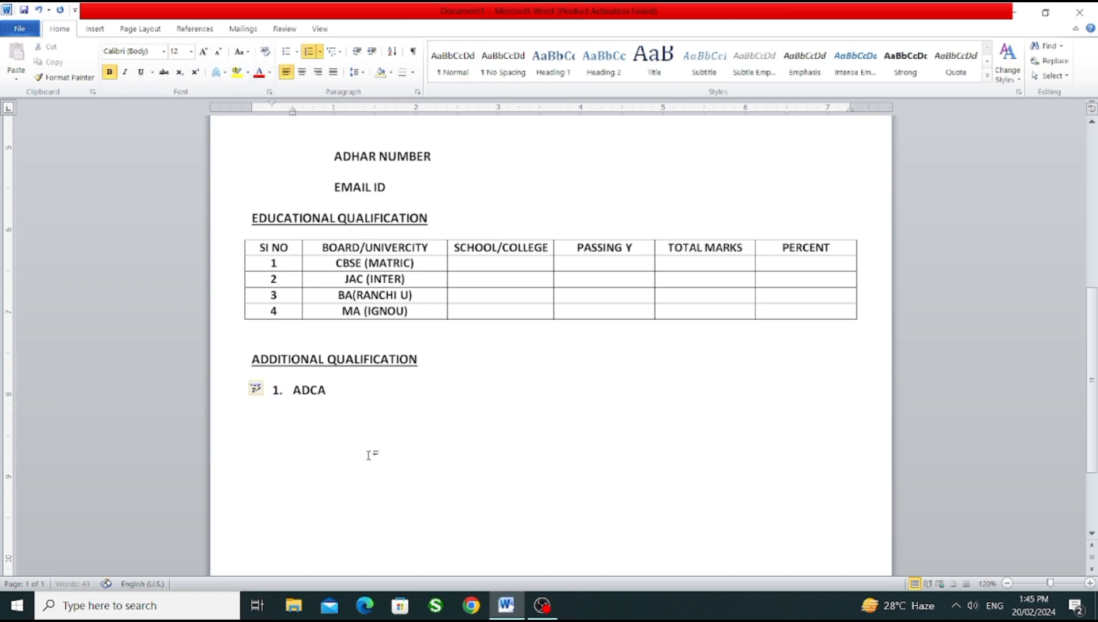
pyautogui.moveTo(340, 397); pyautogui.dragTo(293, 393)
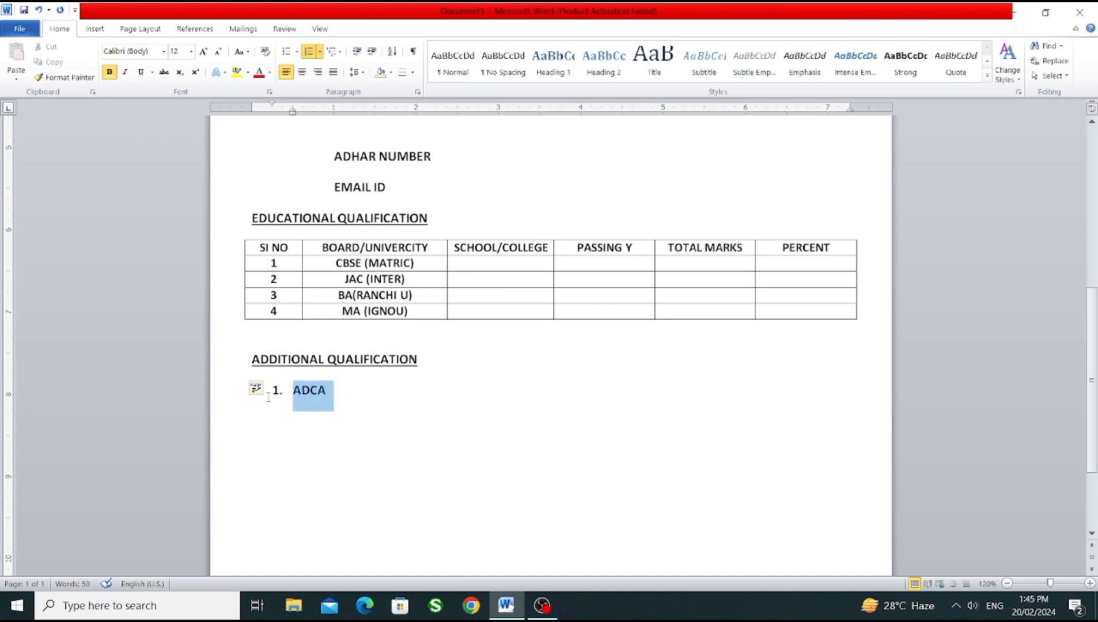
pyautogui.press('BackSpace')
pyautogui.press('BackSpace')
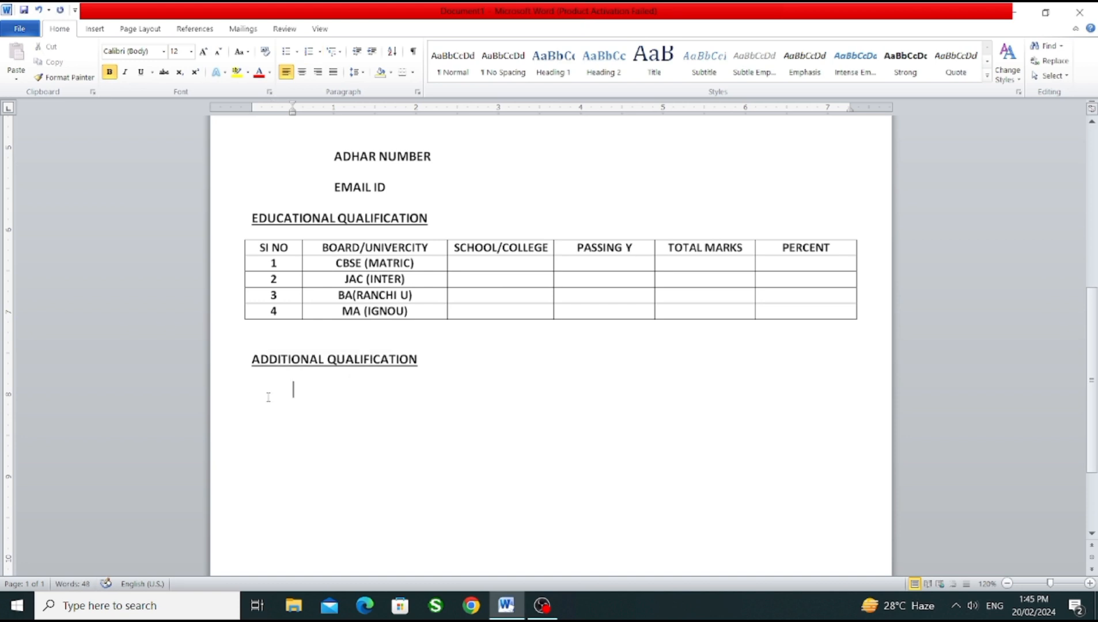
pyautogui.press('BackSpace')
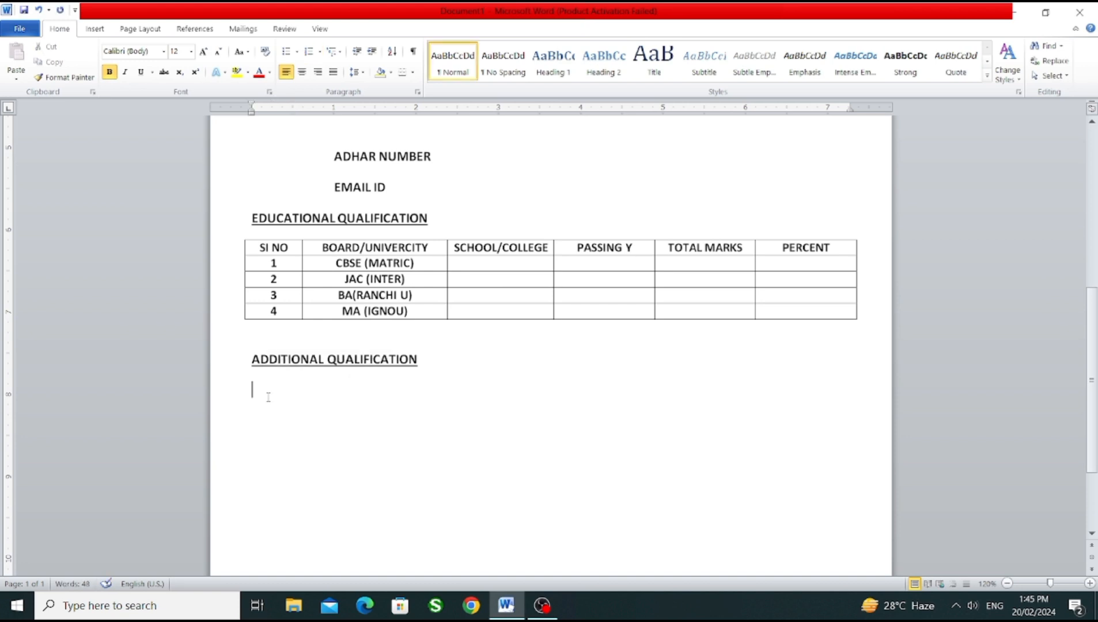
# Step: Create numbered item 1 under ADDITIONAL QUALIFICATION reading "ADCA (Advance Diploma In Computer Application)"
pyautogui.write('1. ')
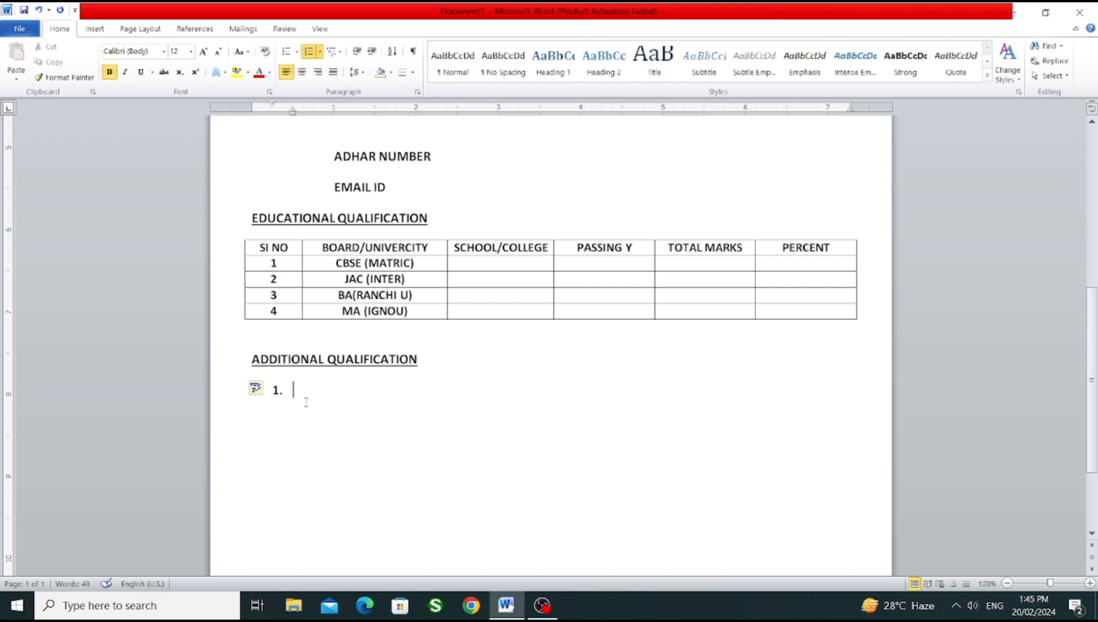
pyautogui.write('ADCA (Advanc')
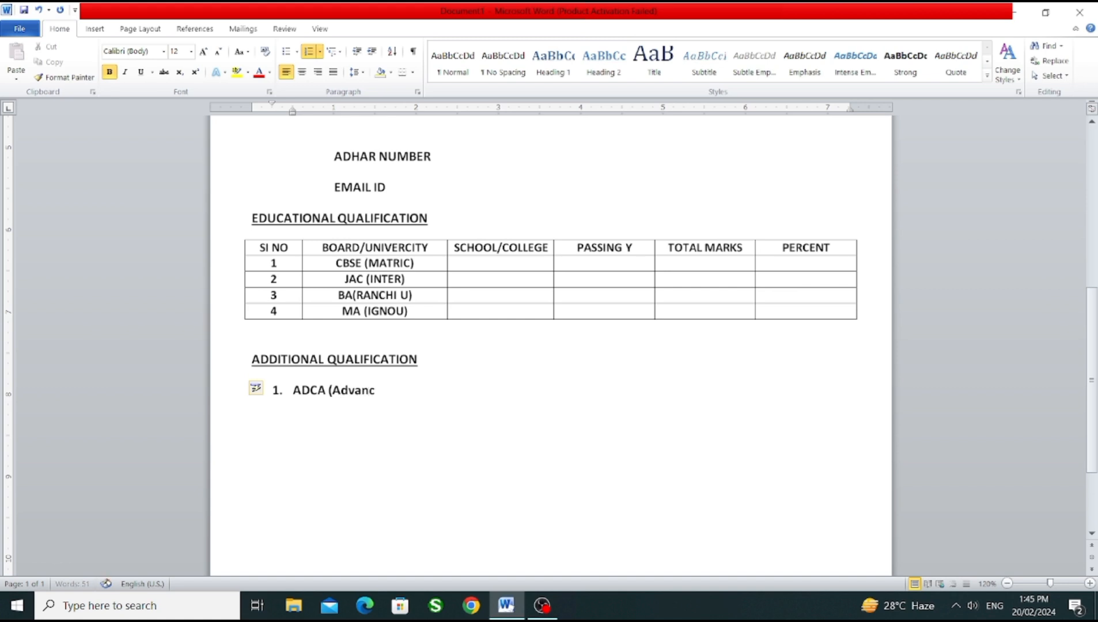
pyautogui.write('e Diploma In Computer')
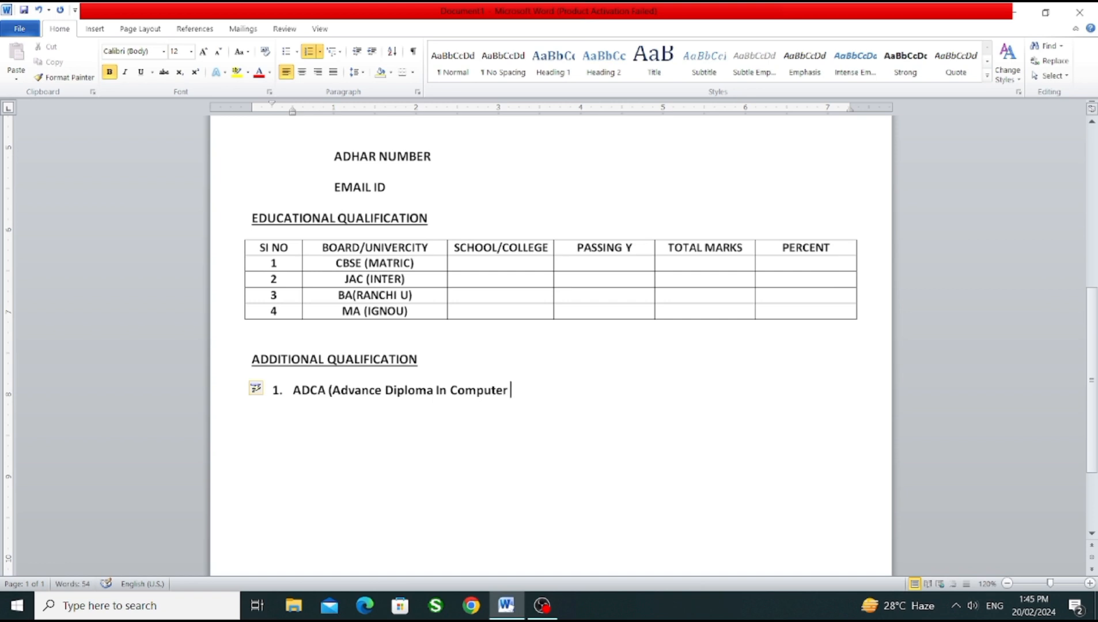
pyautogui.write(' Application')
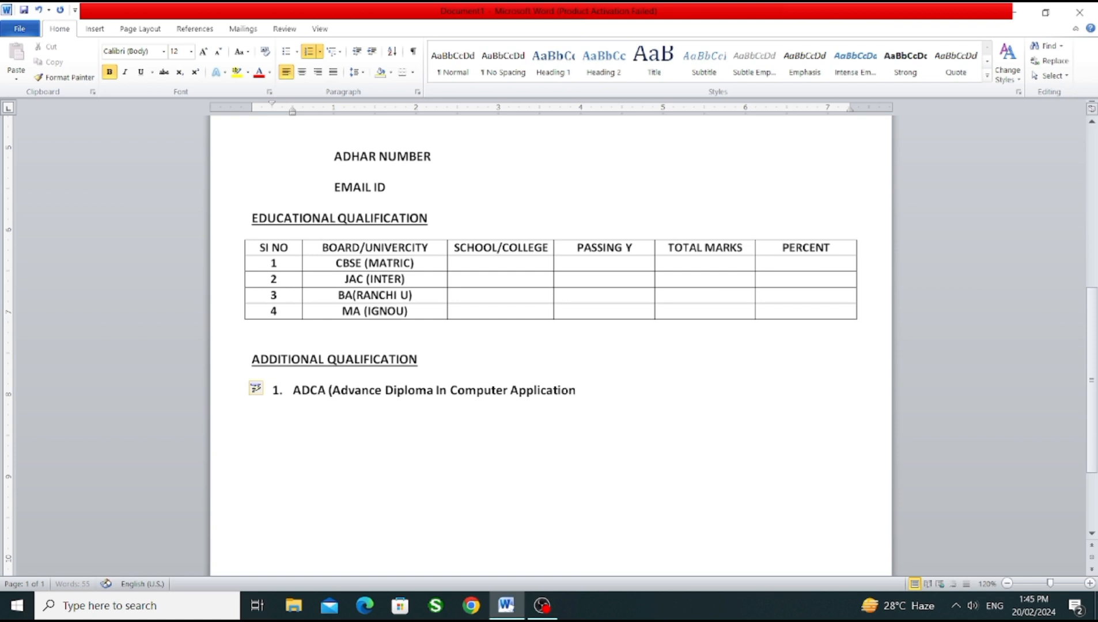
pyautogui.write(')')
# Step: End the numbered list after the ADCA item and start an unnumbered, unindented line below it
pyautogui.press('Return')
pyautogui.write('p')
pyautogui.press('BackSpace')
pyautogui.press('BackSpace')
pyautogui.press('BackSpace')
pyautogui.press('Return')
pyautogui.press('BackSpace')
pyautogui.press('BackSpace')
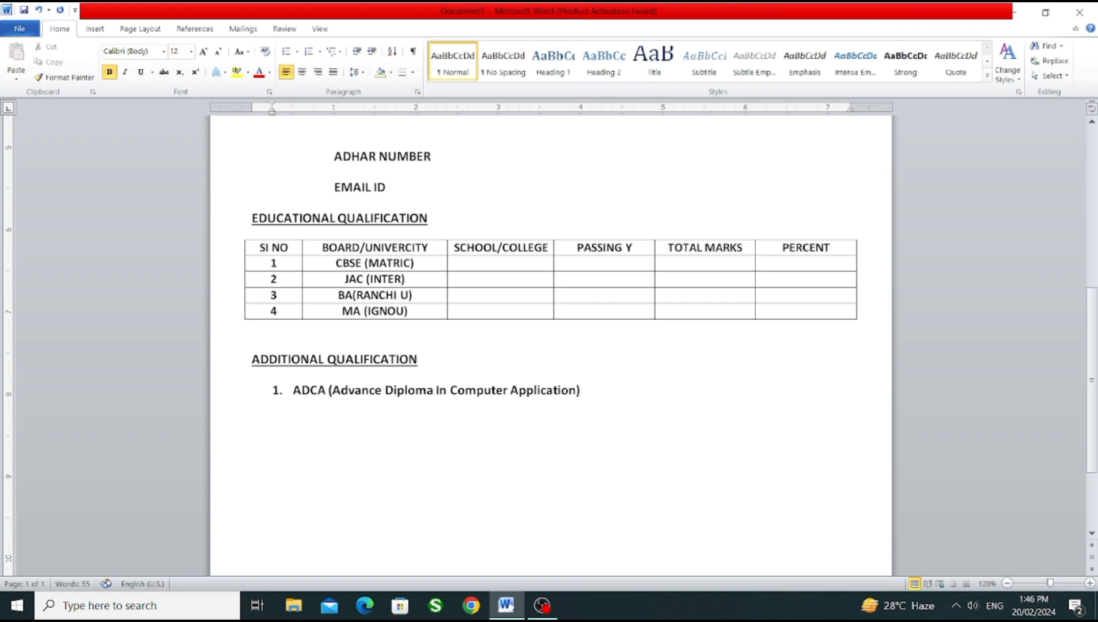
pyautogui.press('BackSpace')
# Step: Begin the declaration below the ADCA item with an opening quotation mark and "I hereby that declare that"
pyautogui.write('"')
pyautogui.write('I')
pyautogui.write(' HERE')
pyautogui.press('BackSpace')
pyautogui.press('BackSpace')
pyautogui.press('BackSpace')
pyautogui.press('BackSpace')
pyautogui.press('BackSpace')
pyautogui.write('her')
pyautogui.write('eby')
pyautogui.write('that')
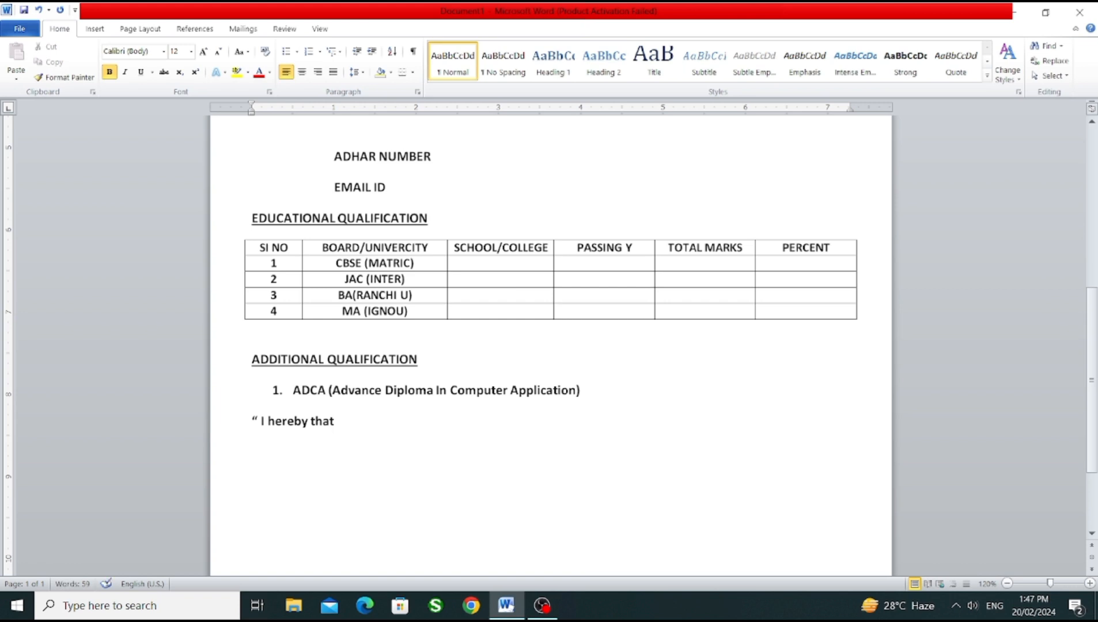
pyautogui.write('declare that ')
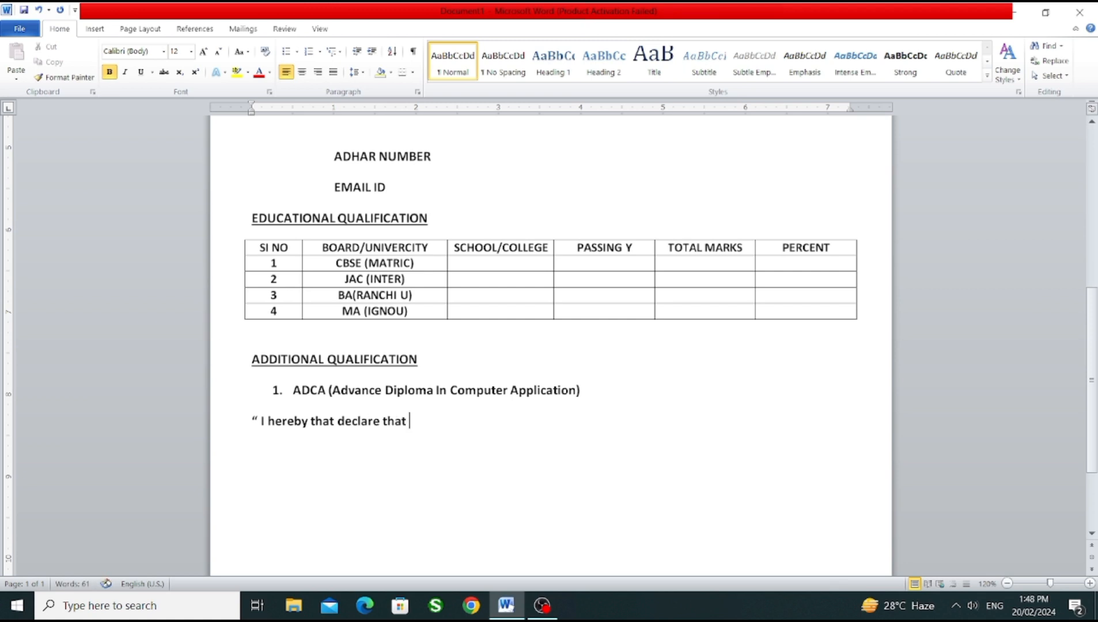
pyautogui.write('the above i')
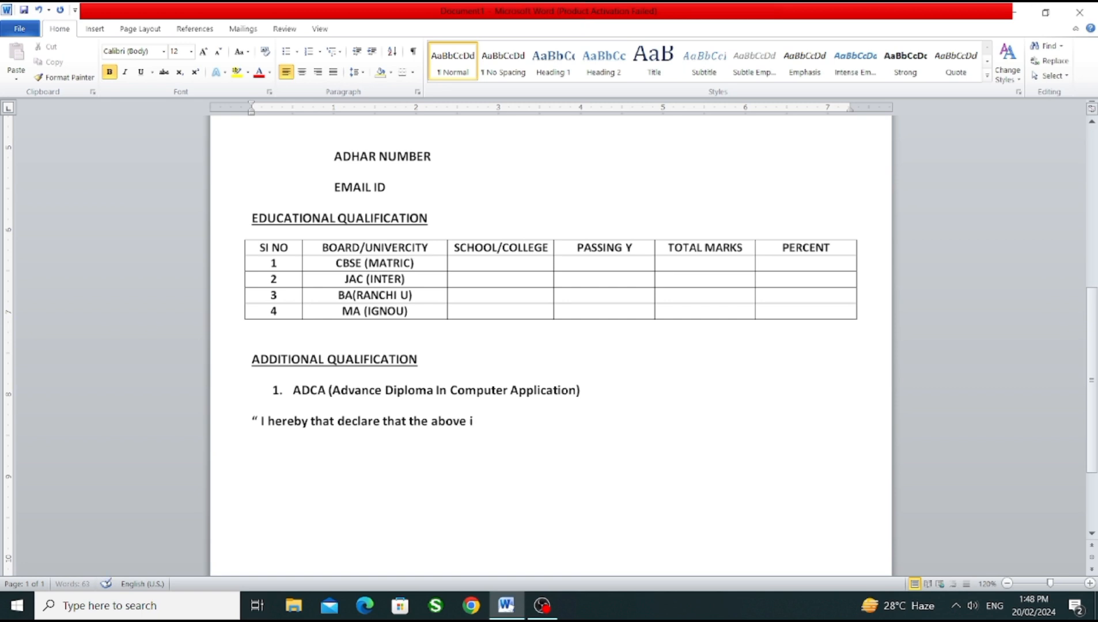
pyautogui.write('nformation is ')
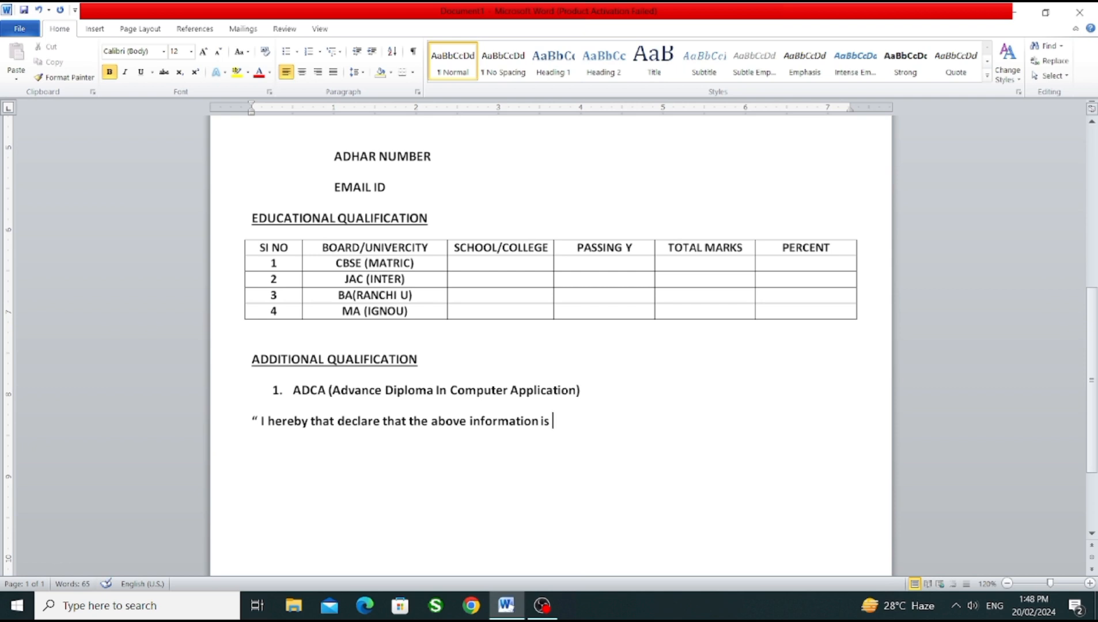
pyautogui.write('true to the best')
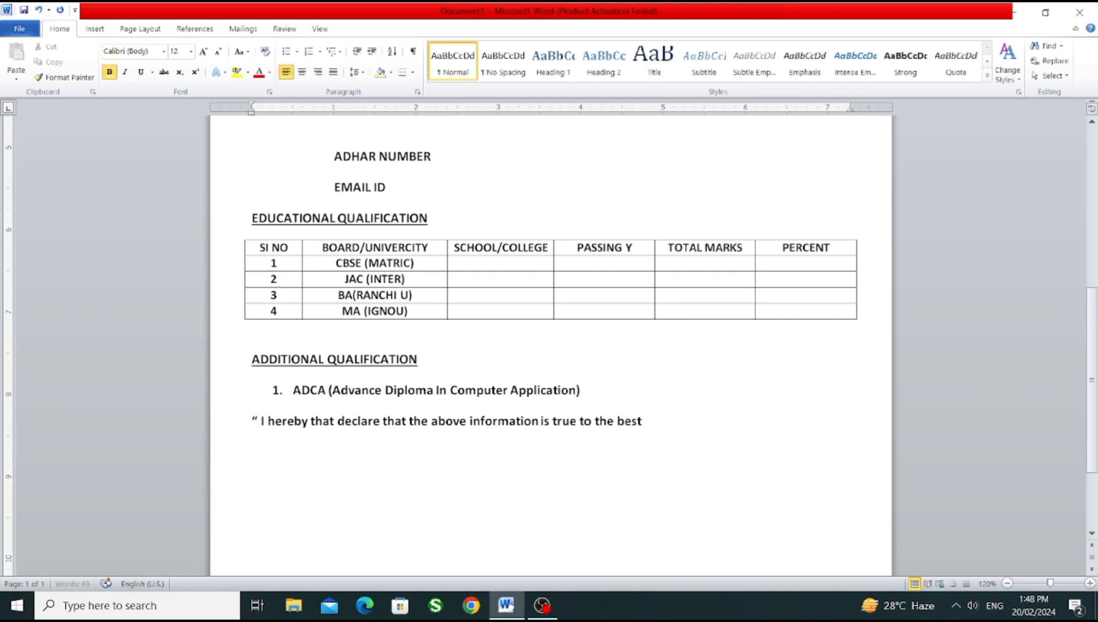
pyautogui.write(' of my knoladge')
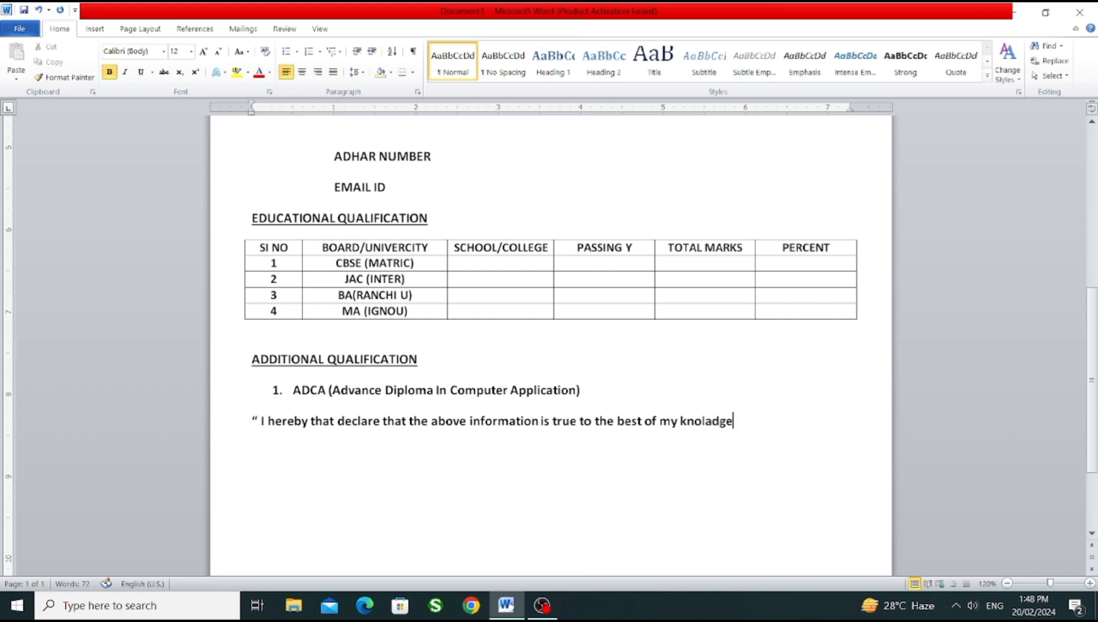
pyautogui.write('"')
# Step: Add a Date line with a row of dots below the declaration, with an extra blank line above it
pyautogui.write('date...')
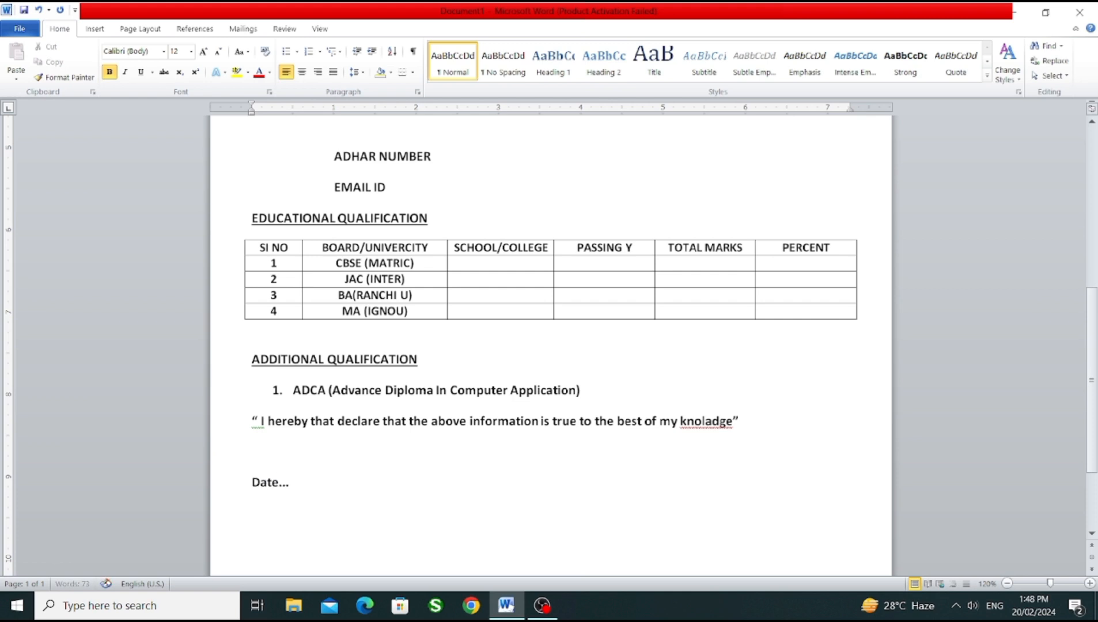
pyautogui.write('..................')
pyautogui.moveTo(1088, 363)
pyautogui.mouseDown()
pyautogui.moveTo(1096, 411)
pyautogui.moveTo(1096, 213)
pyautogui.moveTo(1096, 372)
pyautogui.mouseUp()
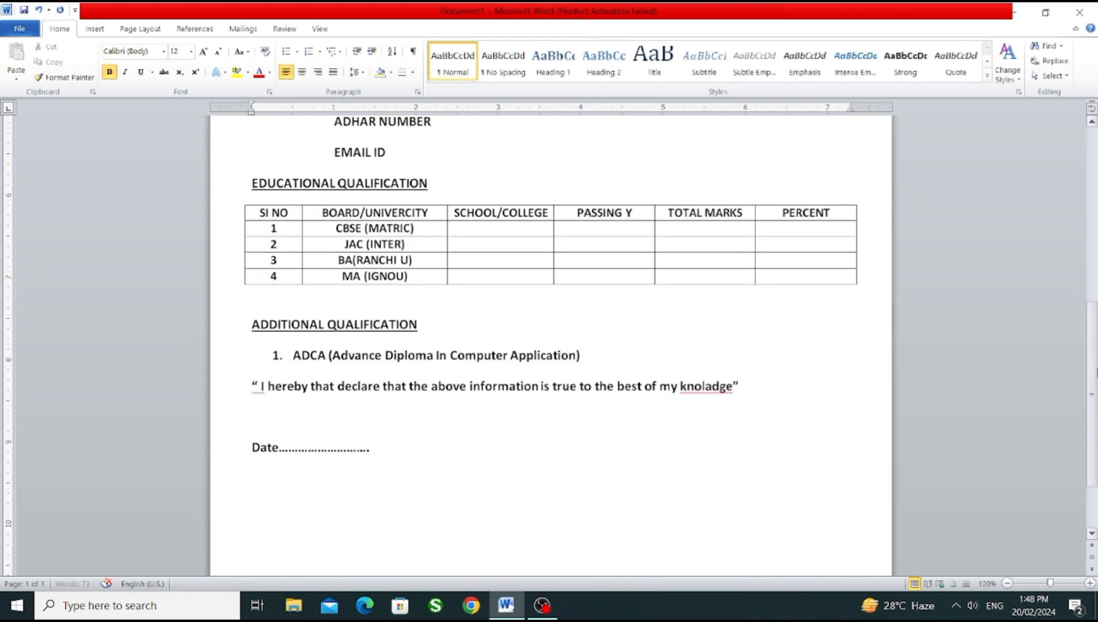
pyautogui.click(252, 448)
pyautogui.press('Return')
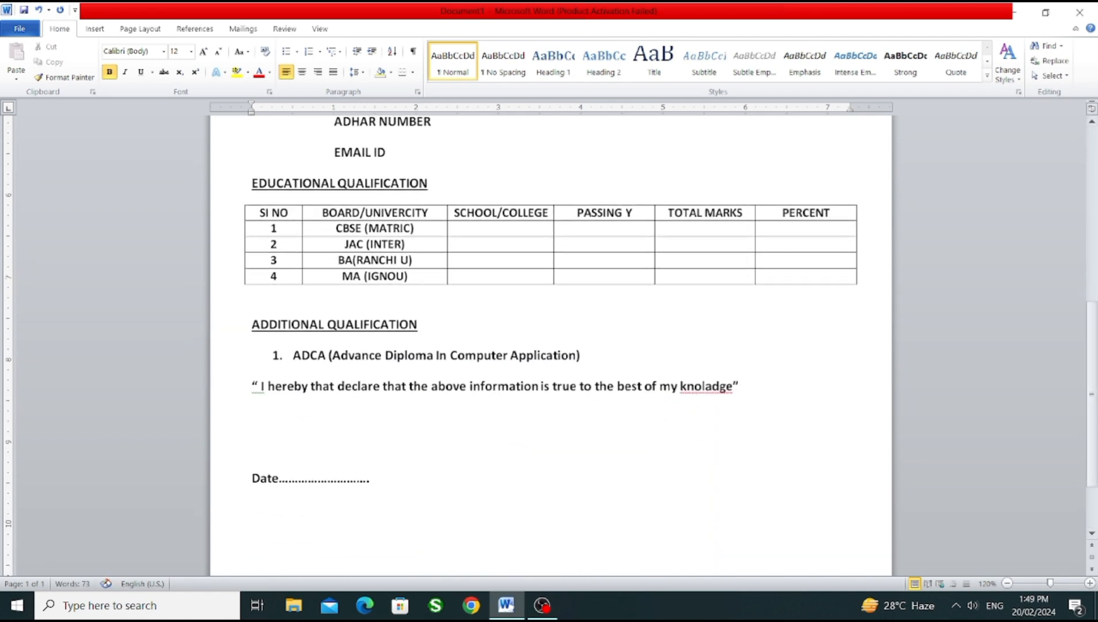
# Step: Extend the dots after Date and add "signature" with its own row of dots at the far end of the same line
pyautogui.click(397, 479)
pyautogui.write('.....signature')
pyautogui.click(662, 478)
pyautogui.press('BackSpace')
pyautogui.press('BackSpace')
pyautogui.press('BackSpace')
pyautogui.press('BackSpace')
pyautogui.press('BackSpace')
pyautogui.press('BackSpace')
pyautogui.press('End')
pyautogui.write('..')
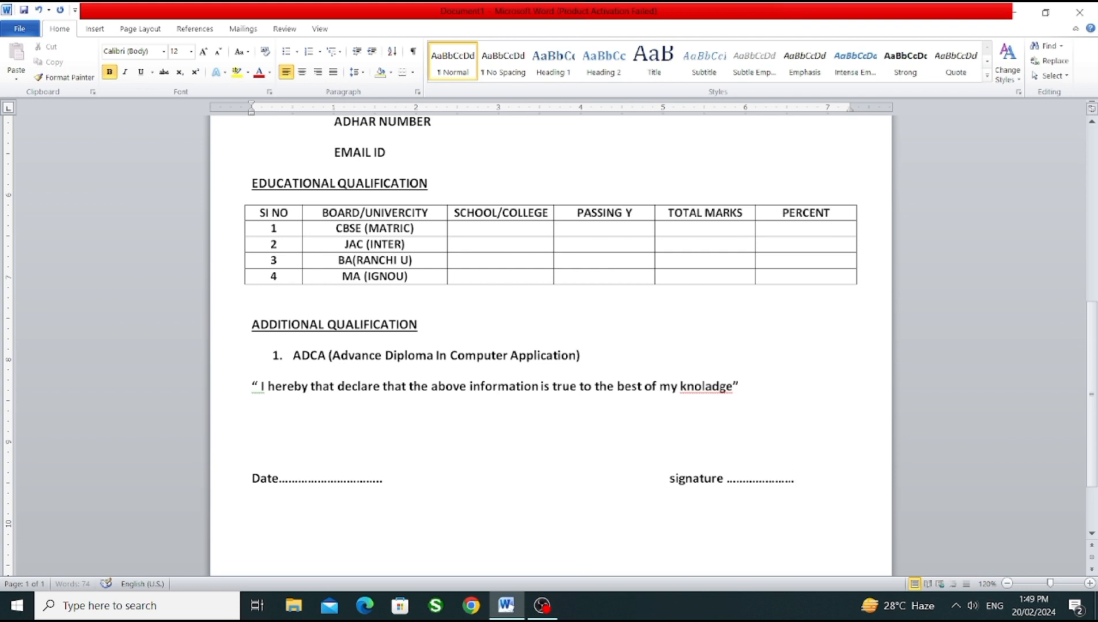
pyautogui.write('......')
# Step: Correct the misspelled word "knoladge" in the declaration to "knowledge"
pyautogui.click(702, 386)
pyautogui.write('w')
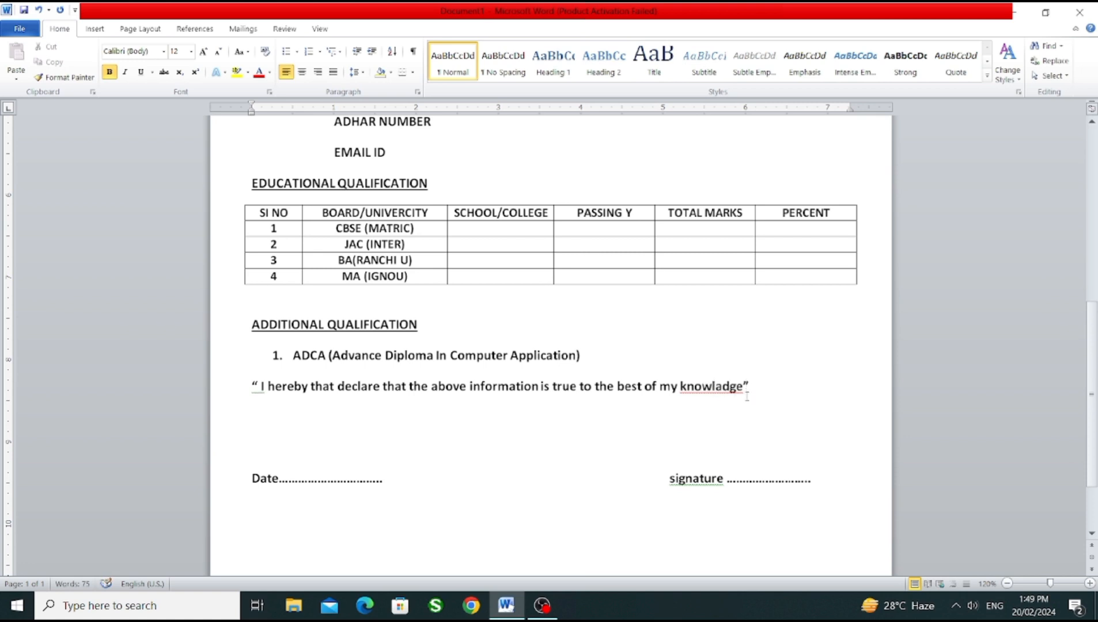
pyautogui.rightClick(742, 390)
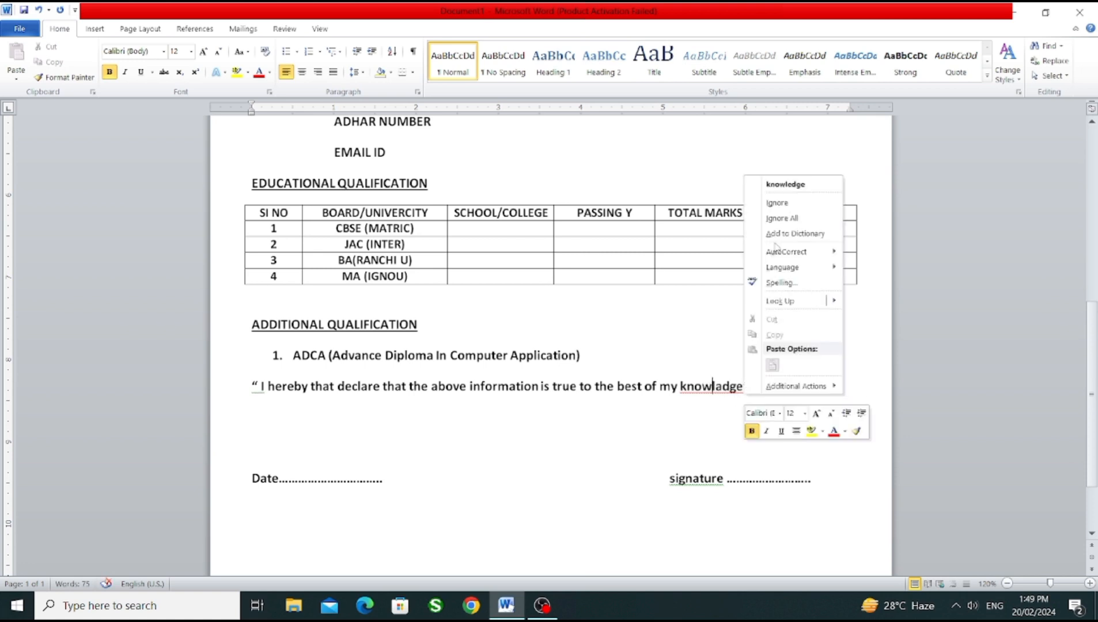
pyautogui.click(795, 189)
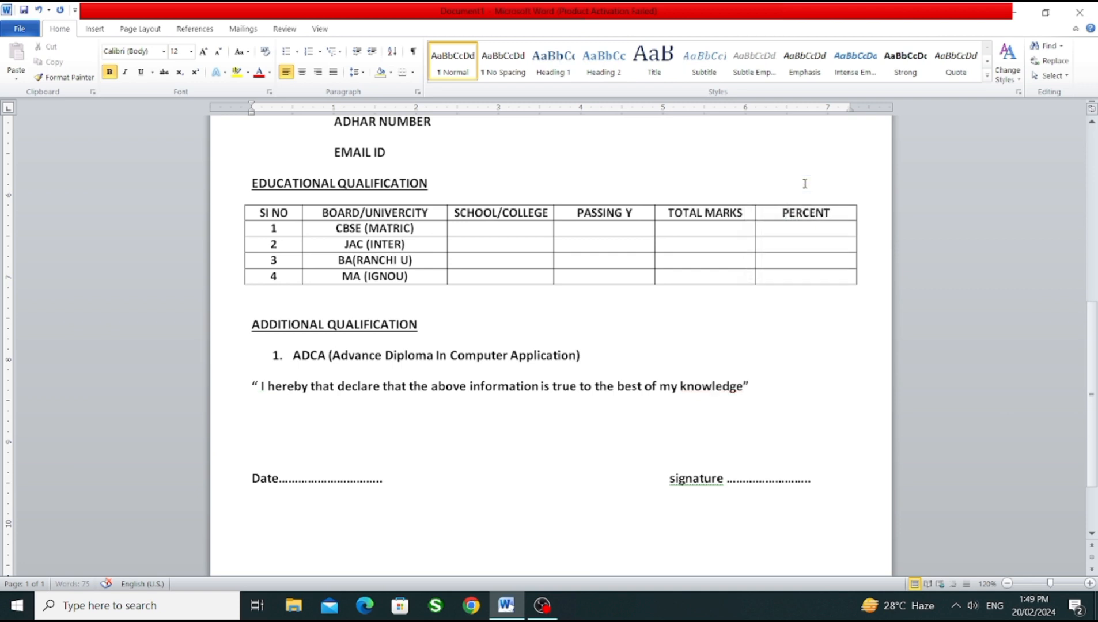
pyautogui.click(764, 383)
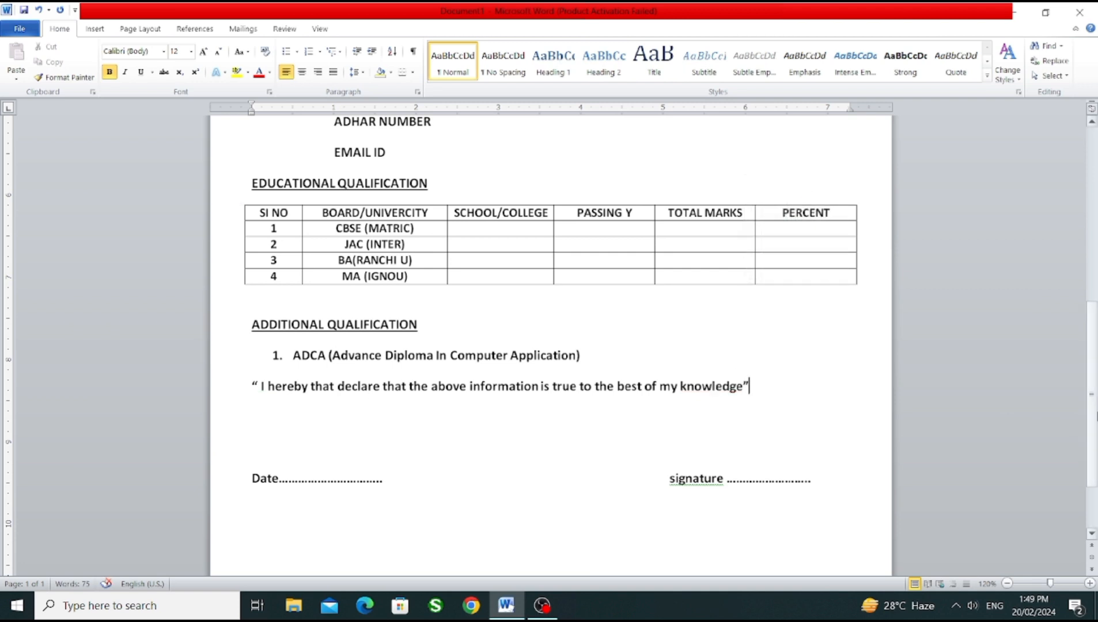
pyautogui.scroll(1, 551, 332)
pyautogui.click(283, 417)
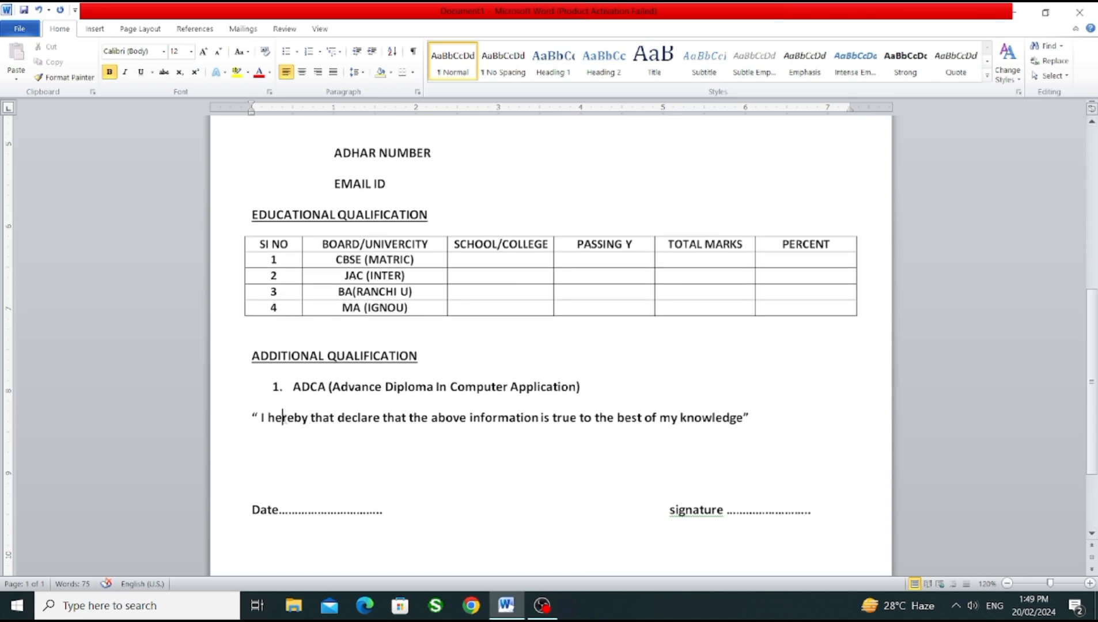
pyautogui.moveTo(1094, 449)
pyautogui.mouseDown()
pyautogui.moveTo(1097, 321)
pyautogui.moveTo(1096, 495)
pyautogui.moveTo(1096, 249)
pyautogui.mouseUp()
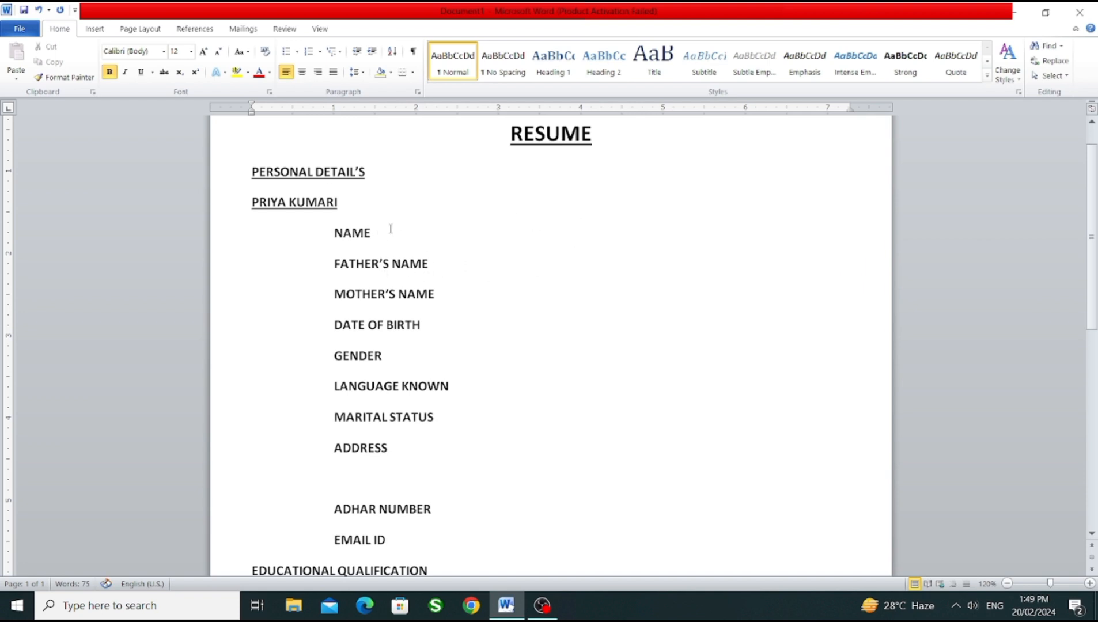
# Step: Add a tab-aligned ":-" separator after the NAME, FATHER'S NAME and MOTHER'S NAME labels
pyautogui.press('Tab')
pyautogui.press('Tab')
pyautogui.write(':-')
pyautogui.click(429, 263)
pyautogui.press('Tab')
pyautogui.press('Tab')
pyautogui.write(':-')
pyautogui.click(438, 290)
# Step: Add ":-" separators in the same column after DATE OF BIRTH, GENDER and LANGUAGE KNOWN
pyautogui.press('Tab')
pyautogui.press('Tab')
pyautogui.write(':-')
pyautogui.click(439, 326)
pyautogui.press('Tab')
pyautogui.press('Tab')
pyautogui.write(':')
pyautogui.click(429, 349)
pyautogui.press('Tab')
pyautogui.press('Tab')
pyautogui.click(450, 387)
pyautogui.press('Tab')
pyautogui.press('BackSpace')
pyautogui.press('BackSpace')
# Step: Add aligned ":-" separators after MARITAL STATUS, ADDRESS and ADHAR NUMBER
pyautogui.press('Tab')
pyautogui.write('::')
pyautogui.press('Down')
pyautogui.press('Tab')
pyautogui.write(':')
pyautogui.click(446, 509)
pyautogui.press('Tab')
pyautogui.write(':-')
# Step: Draw a rectangle about 1.44" high and 1.2" wide near the page's right margin beside the personal details, and nudge it slightly inward
pyautogui.scroll(-4, 576, 403)
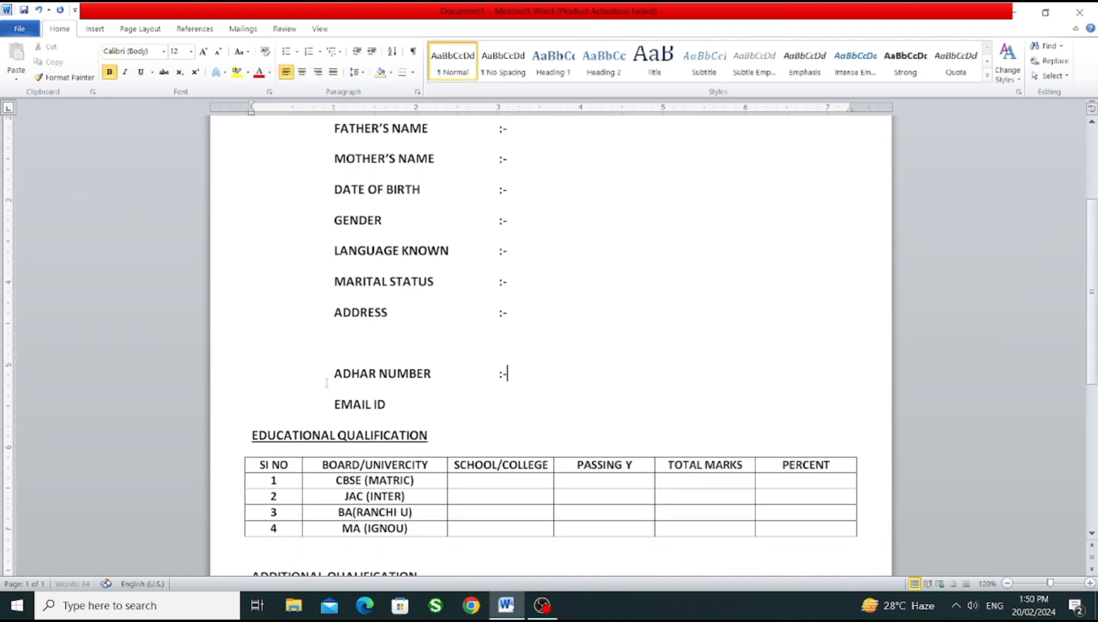
pyautogui.scroll(-2, 732, 396)
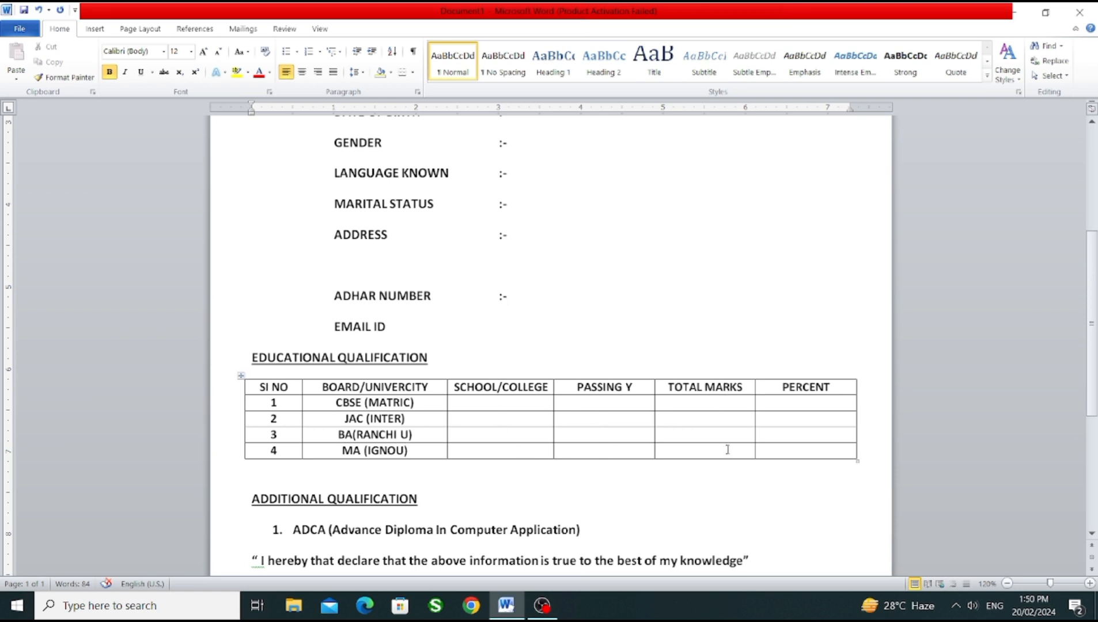
pyautogui.scroll(-3, 1045, 416)
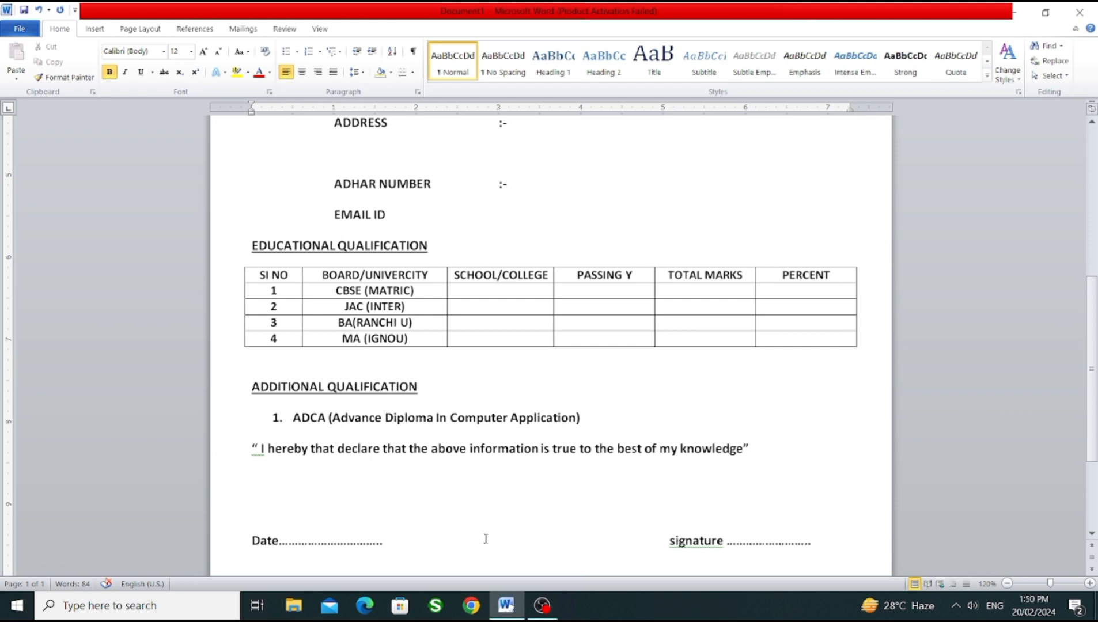
pyautogui.moveTo(1095, 363); pyautogui.dragTo(1096, 214)
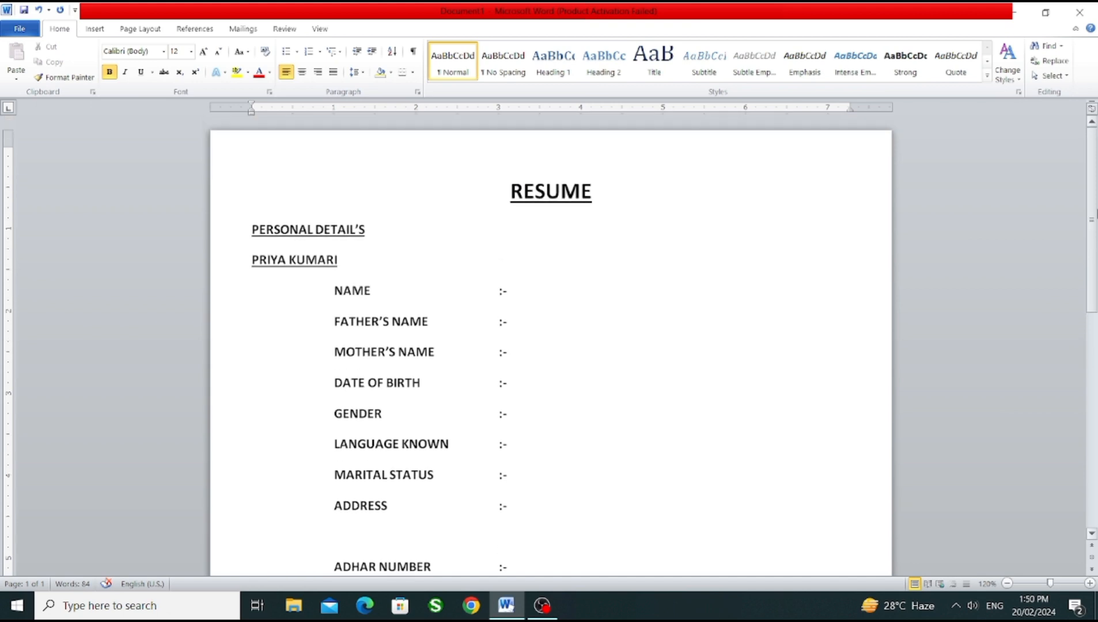
pyautogui.click(95, 29)
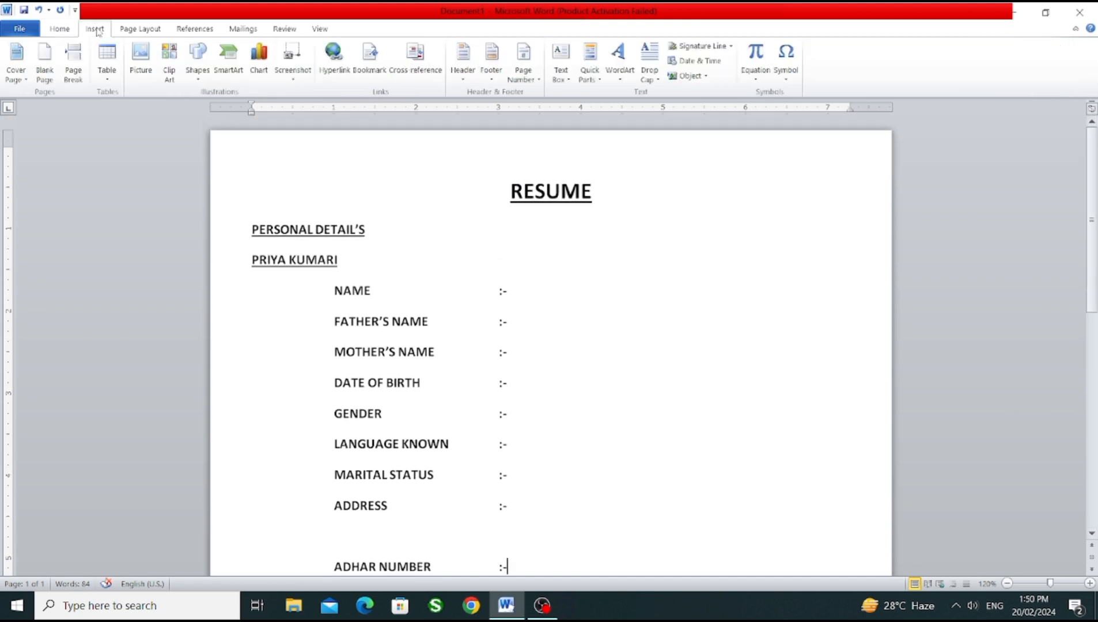
pyautogui.click(195, 68)
pyautogui.click(231, 110)
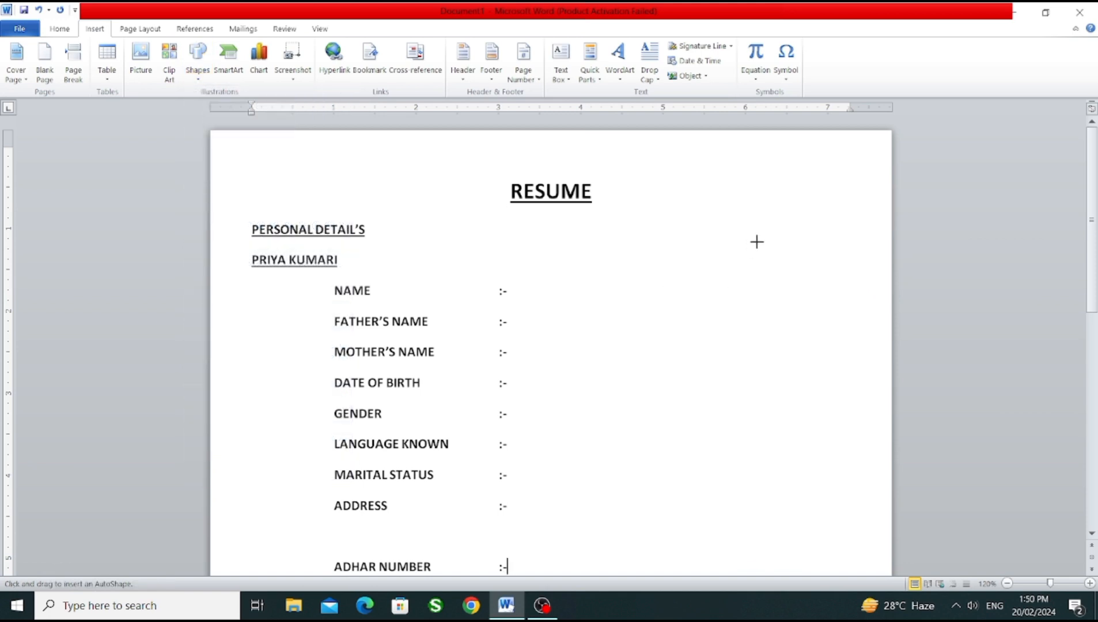
pyautogui.moveTo(755, 225)
pyautogui.mouseDown()
pyautogui.moveTo(829, 298)
pyautogui.moveTo(855, 345)
pyautogui.mouseUp()
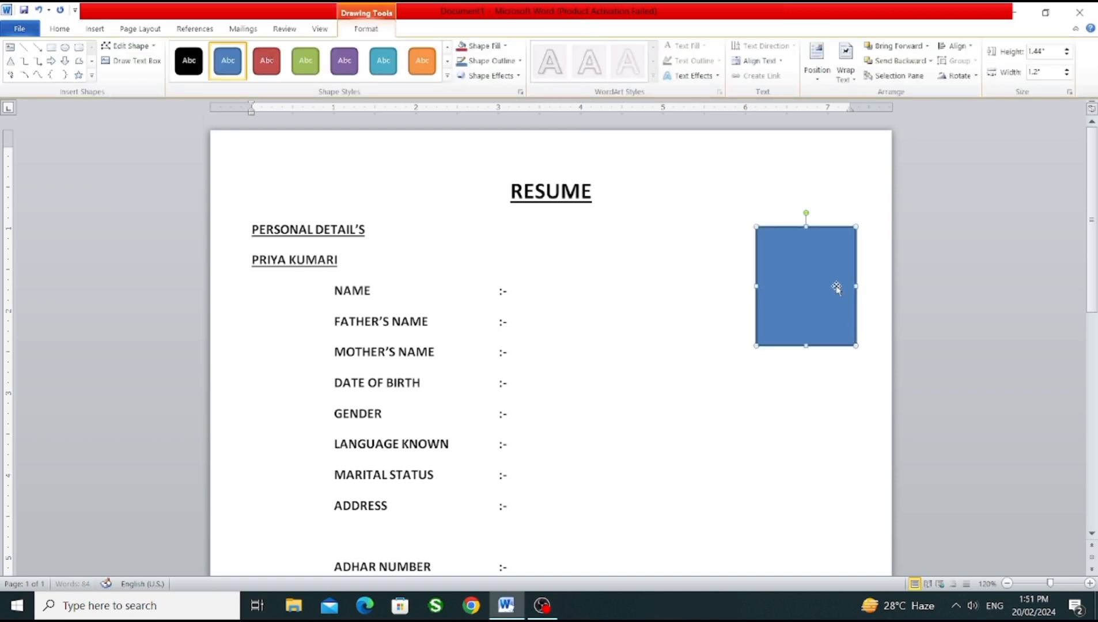
pyautogui.moveTo(784, 293); pyautogui.dragTo(795, 292)
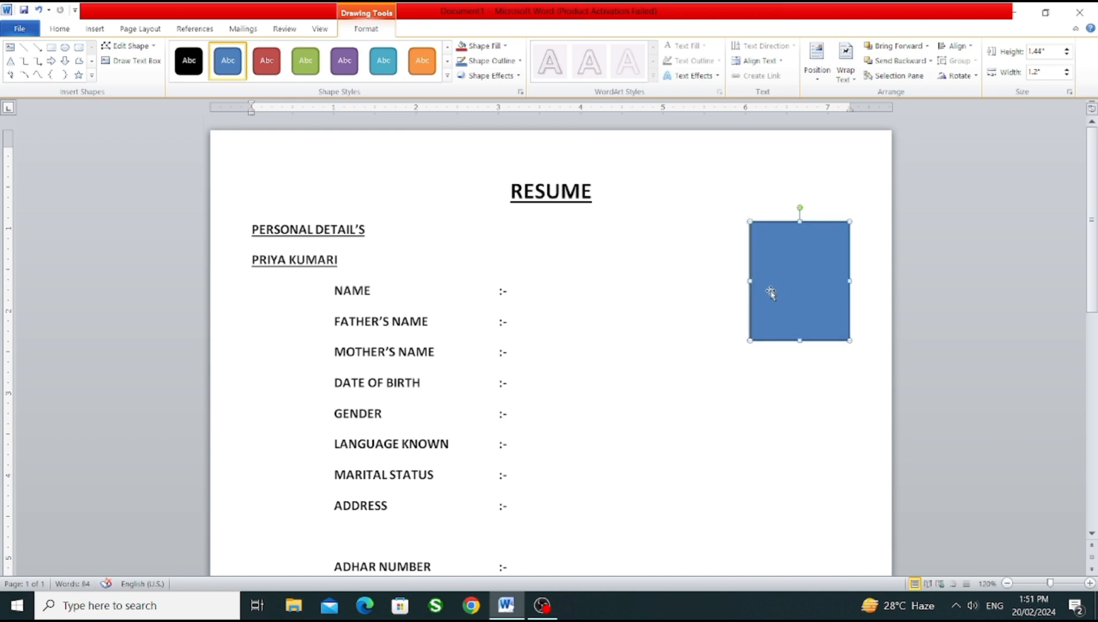
# Step: Remove the rectangle's fill and give it a black 1 pt outline
pyautogui.click(484, 47)
pyautogui.click(486, 160)
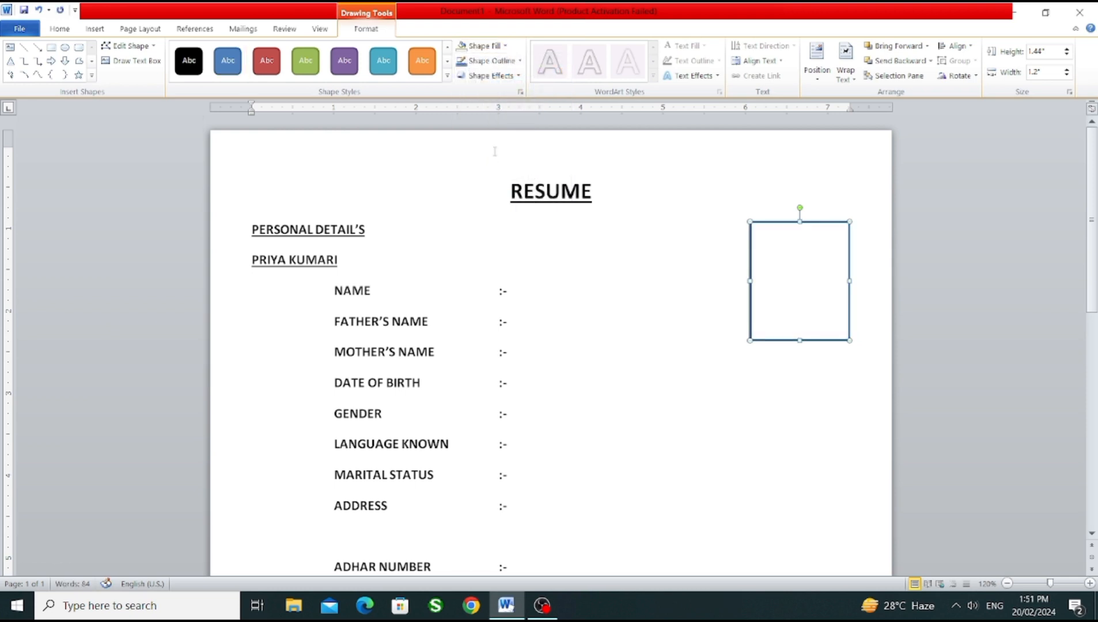
pyautogui.click(490, 60)
pyautogui.moveTo(493, 207)
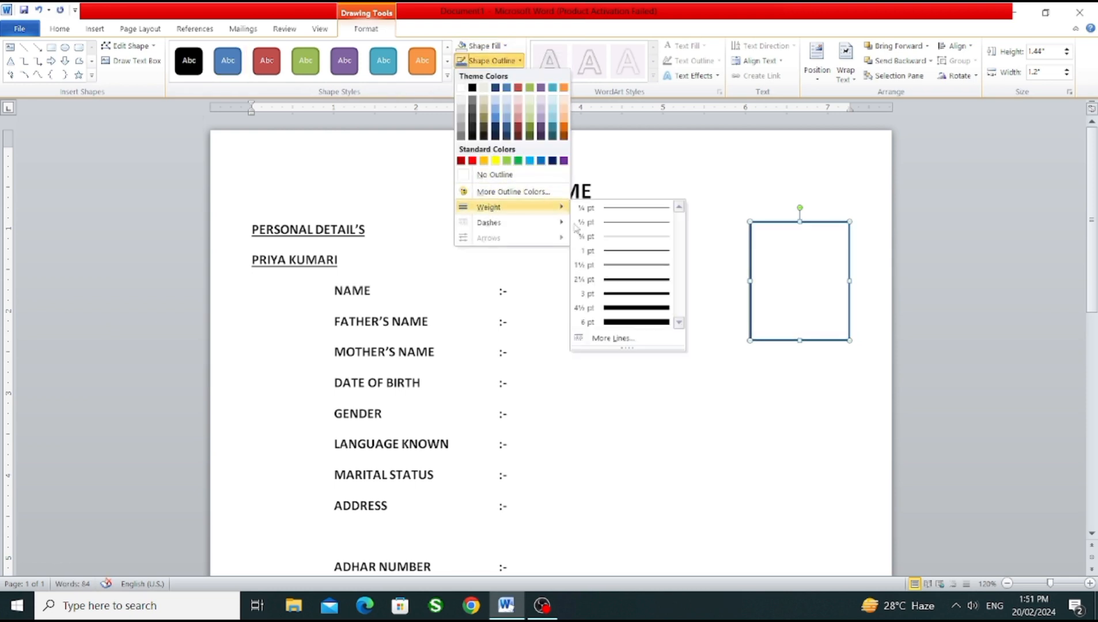
pyautogui.click(628, 252)
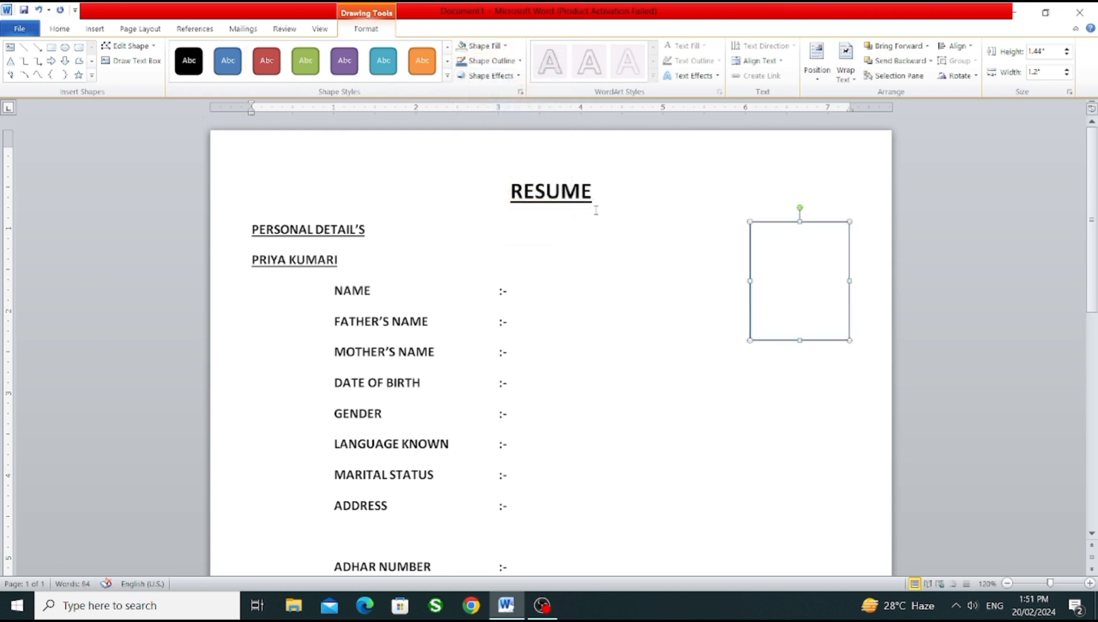
pyautogui.click(521, 61)
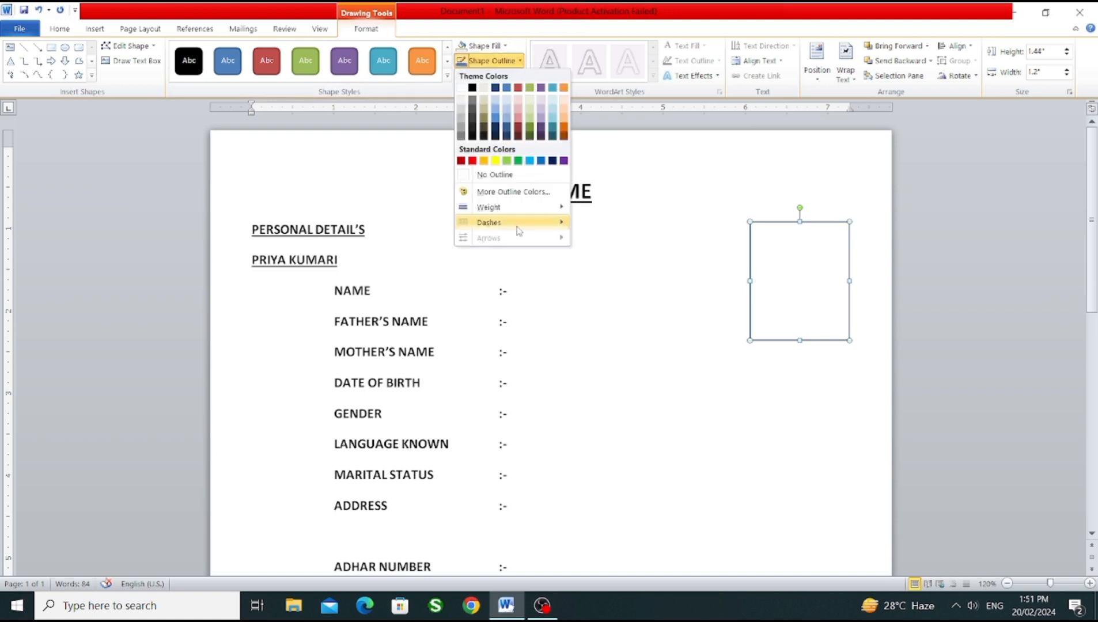
pyautogui.click(473, 91)
pyautogui.click(801, 370)
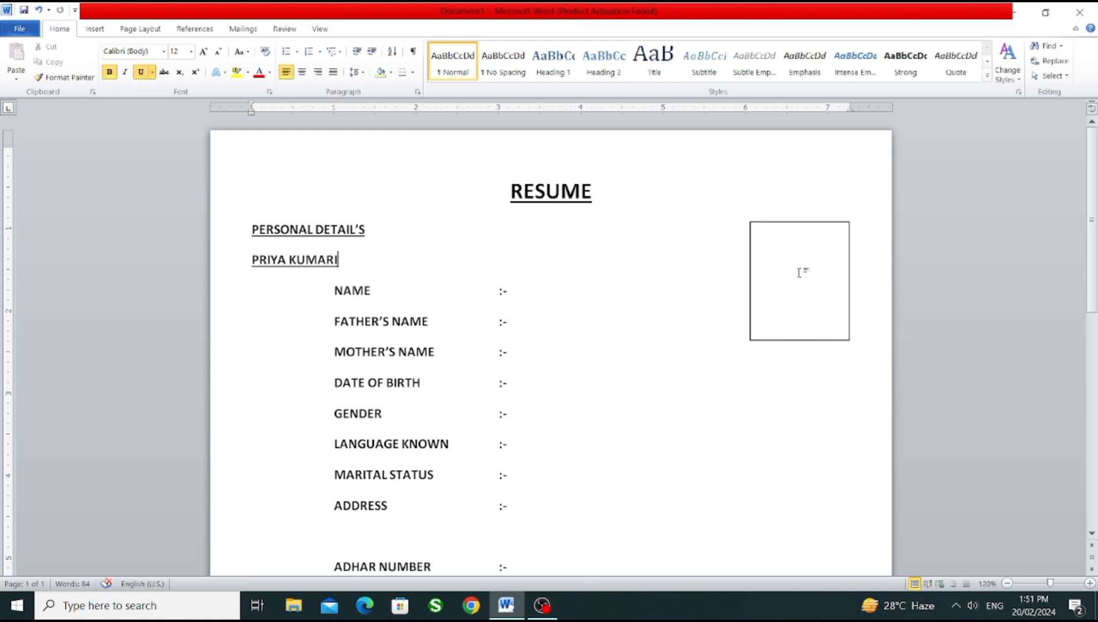
pyautogui.click(804, 224)
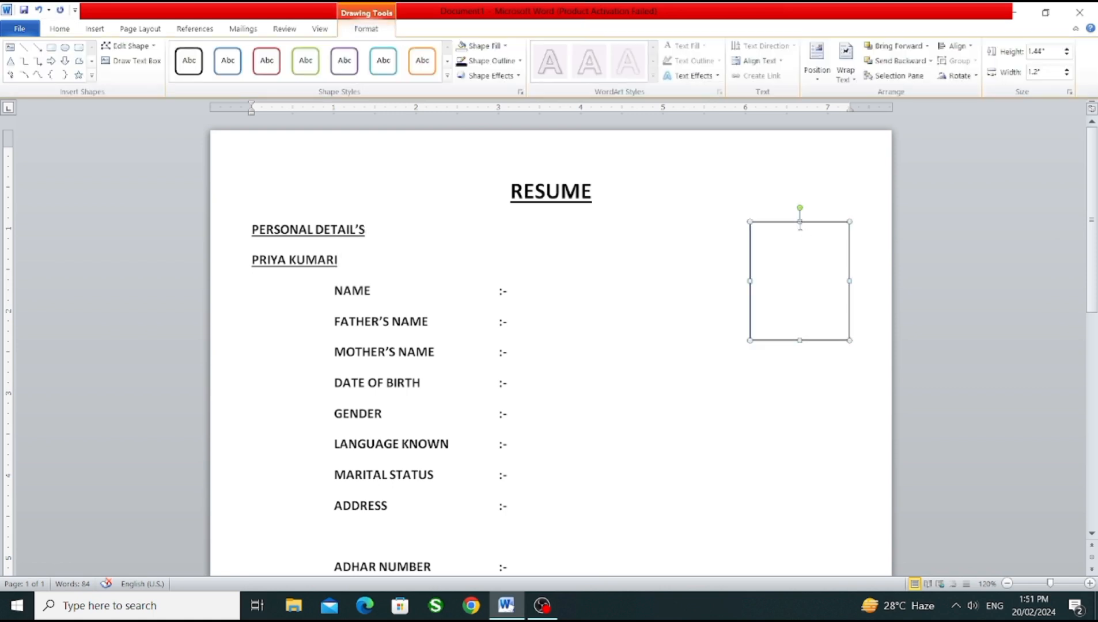
pyautogui.click(691, 254)
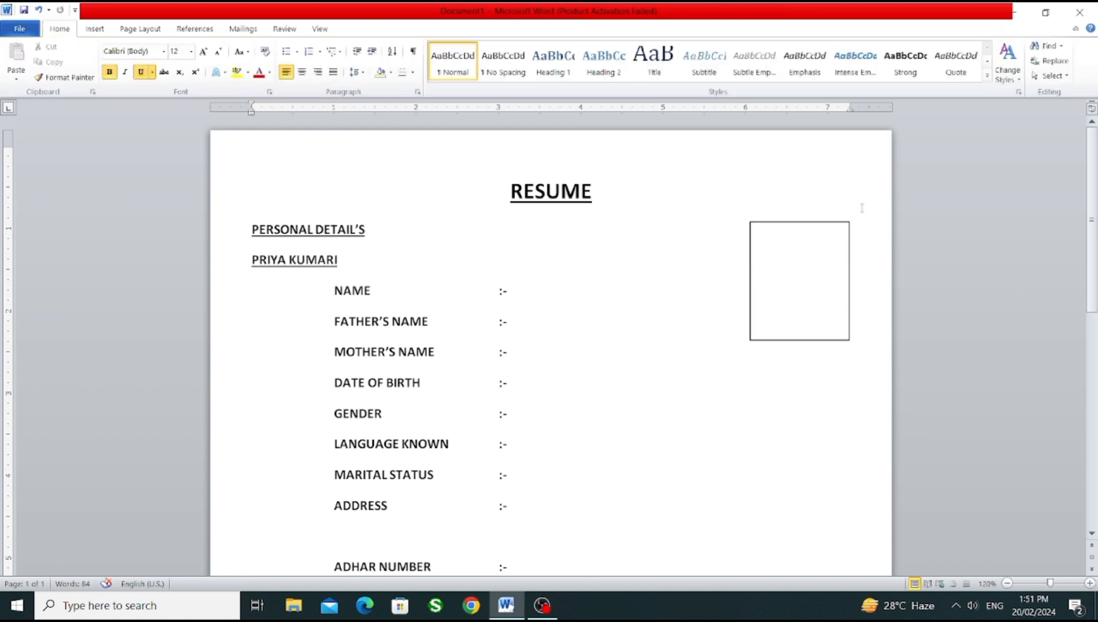
# Step: Capitalise "signature" as "Signature" on the date line using the suggested correction
pyautogui.scroll(-3, 1094, 339)
pyautogui.scroll(-4, 1096, 339)
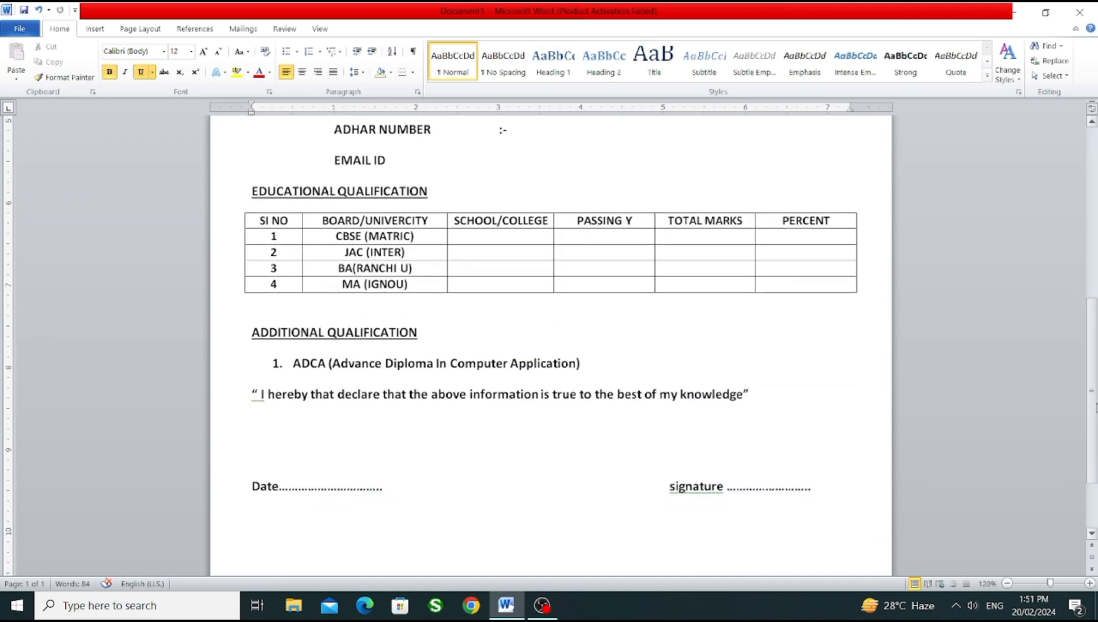
pyautogui.scroll(7, 1096, 339)
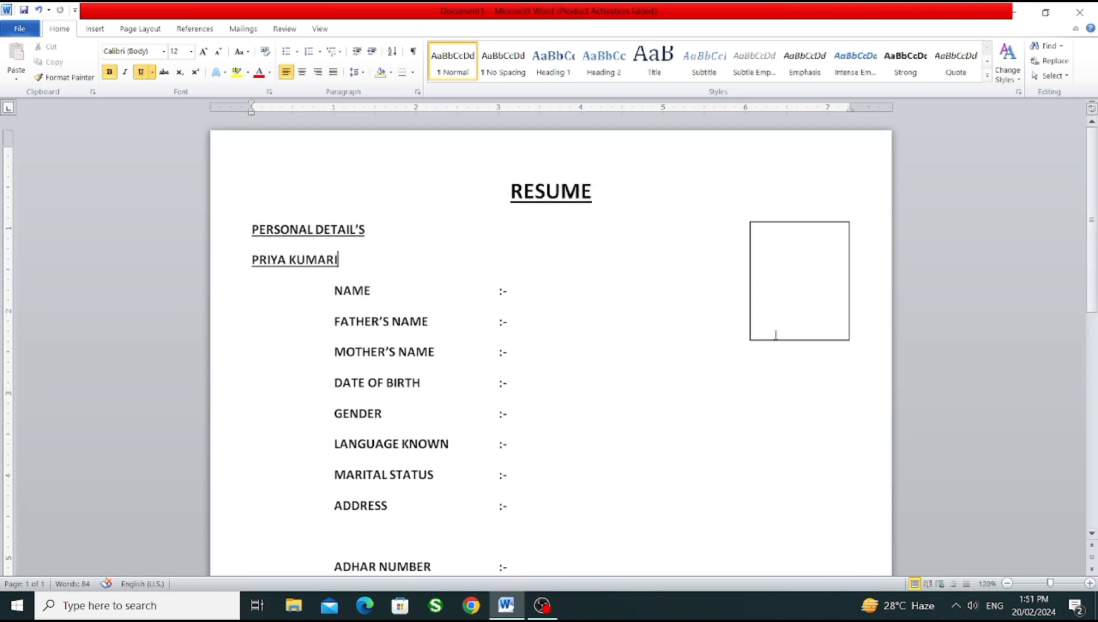
pyautogui.moveTo(1091, 248); pyautogui.dragTo(1091, 421)
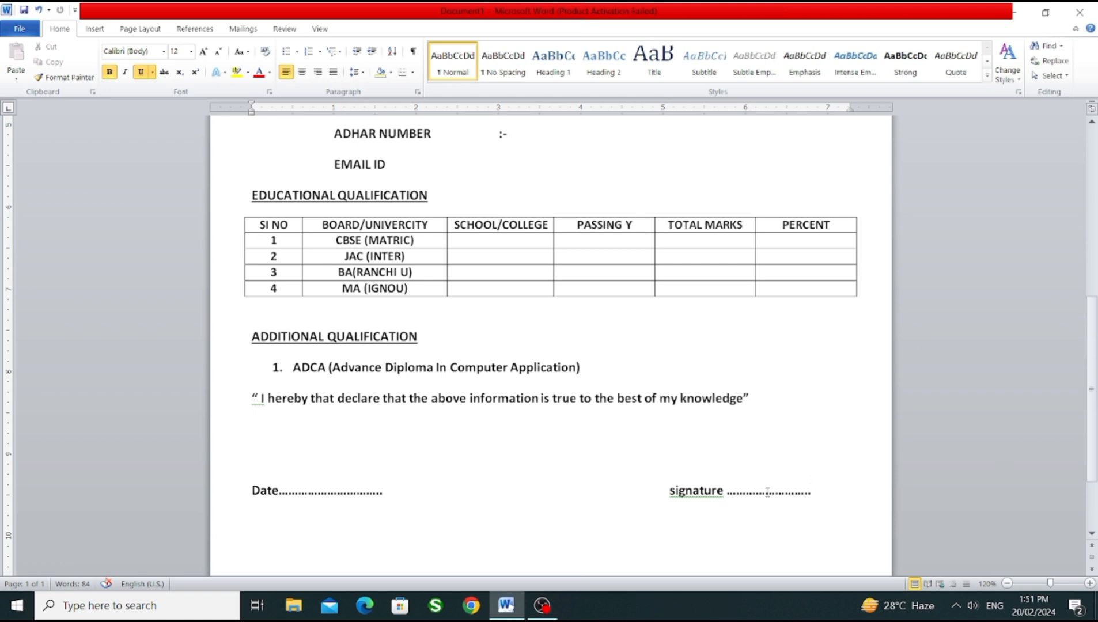
pyautogui.rightClick(700, 494)
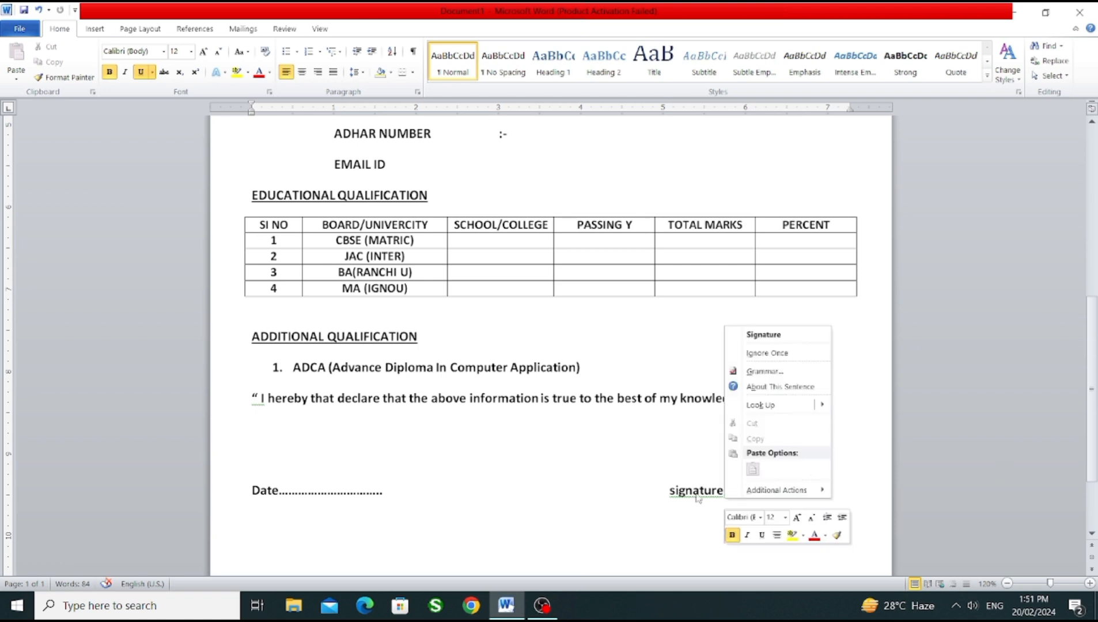
pyautogui.click(749, 334)
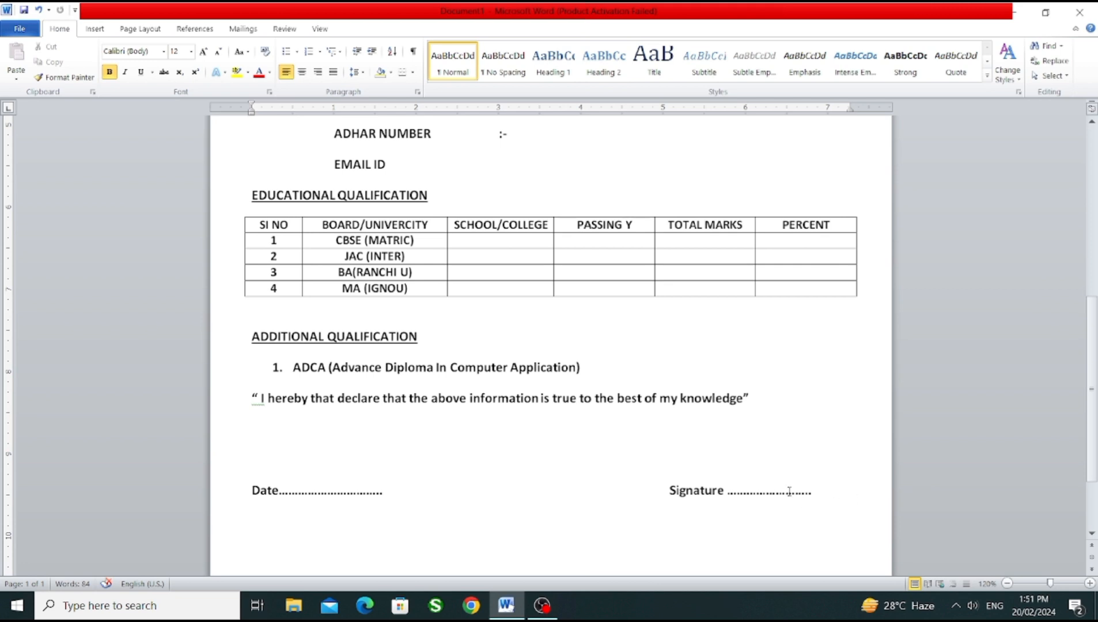
# Step: Examine the layout of the whole resume page, from the RESUME heading and empty box down to the date and signature line
pyautogui.moveTo(1094, 420); pyautogui.dragTo(1096, 239)
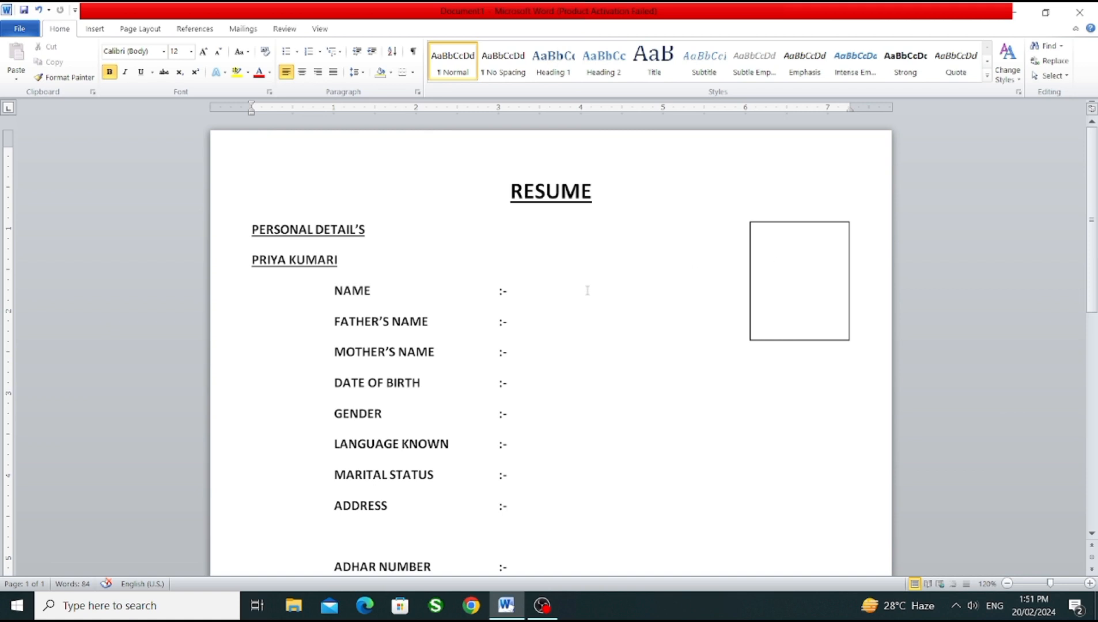
pyautogui.click(1007, 583)
pyautogui.click(1007, 583)
pyautogui.click(1007, 583)
pyautogui.click(1006, 582)
pyautogui.click(1007, 582)
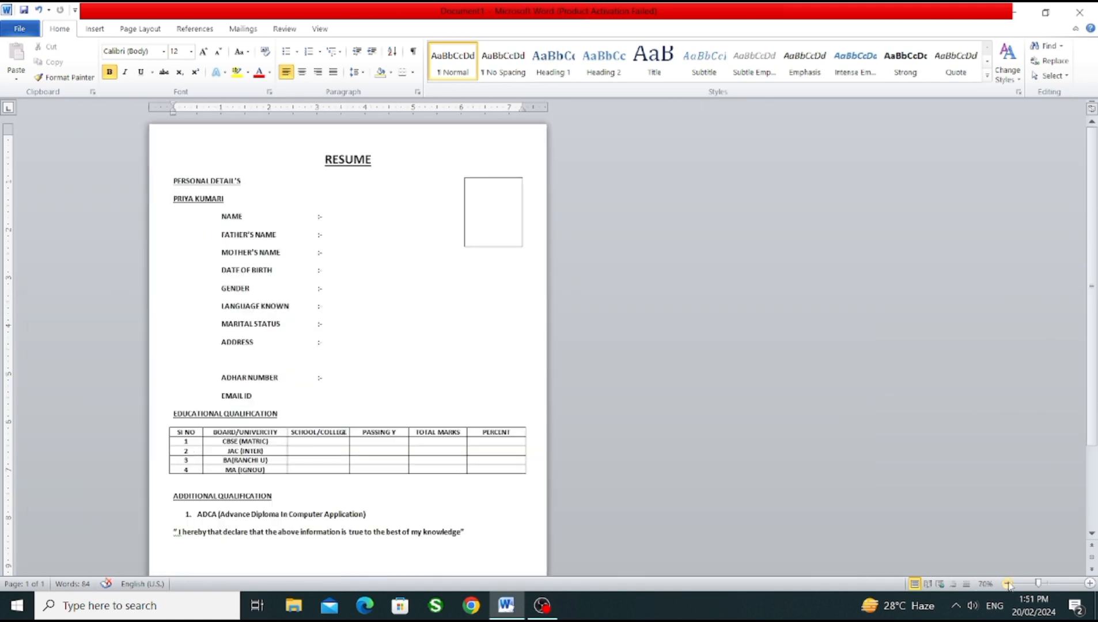
pyautogui.moveTo(1095, 403)
pyautogui.mouseDown()
pyautogui.moveTo(1094, 472)
pyautogui.moveTo(1094, 403)
pyautogui.mouseUp()
pyautogui.scroll(-3, 477, 414)
pyautogui.scroll(3, 477, 413)
pyautogui.click(1089, 583)
pyautogui.click(1089, 583)
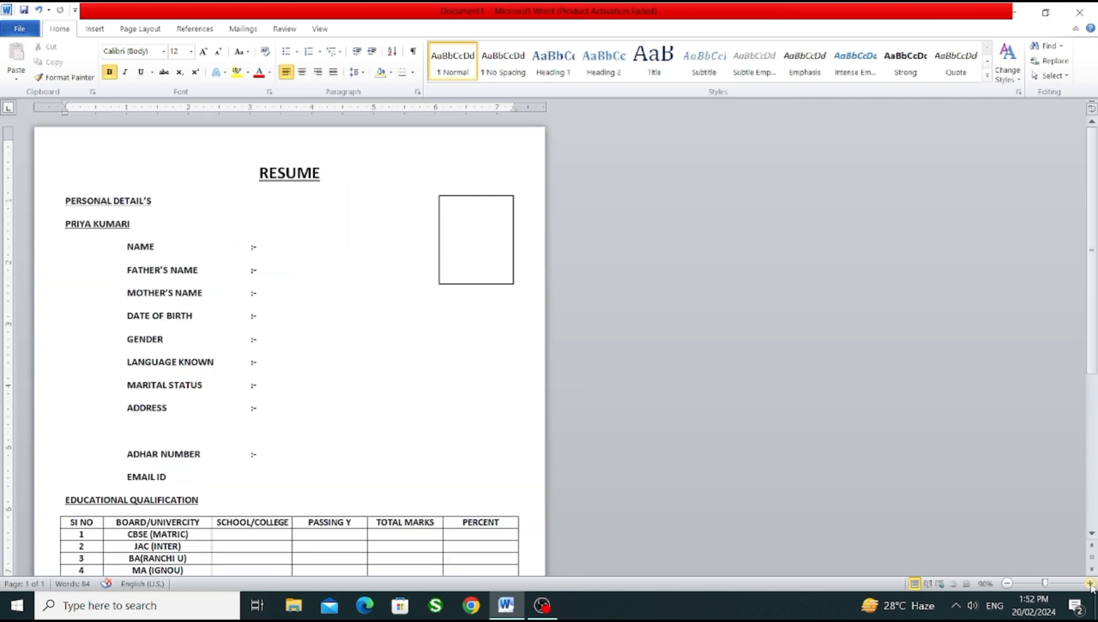
pyautogui.click(1089, 583)
pyautogui.click(1089, 583)
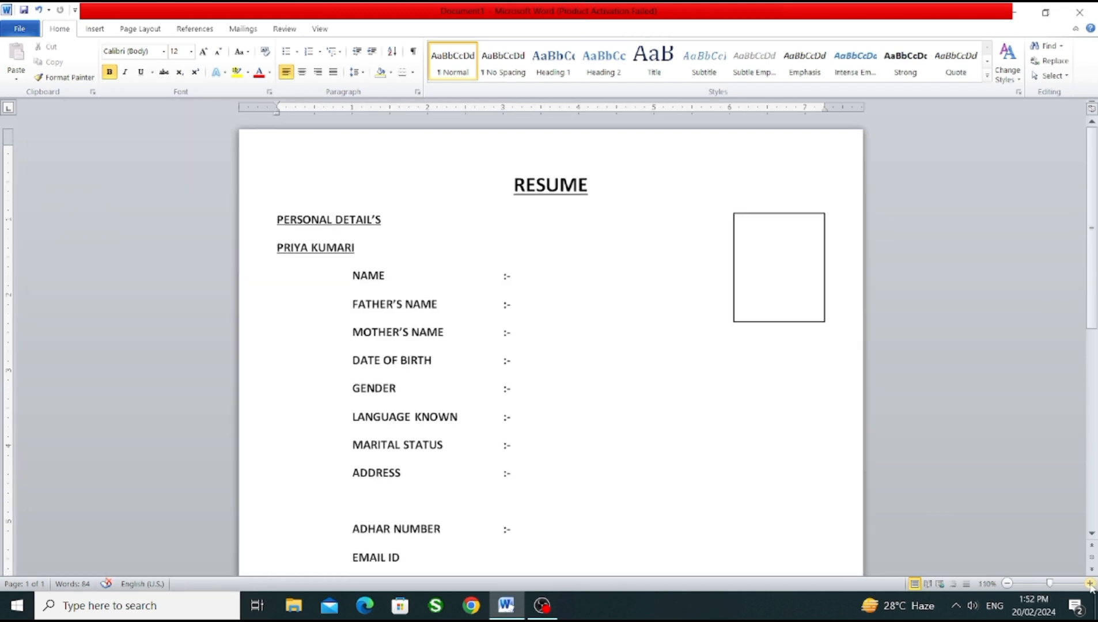
pyautogui.click(1007, 584)
pyautogui.click(1007, 584)
pyautogui.click(1007, 583)
pyautogui.click(1007, 583)
pyautogui.click(1007, 584)
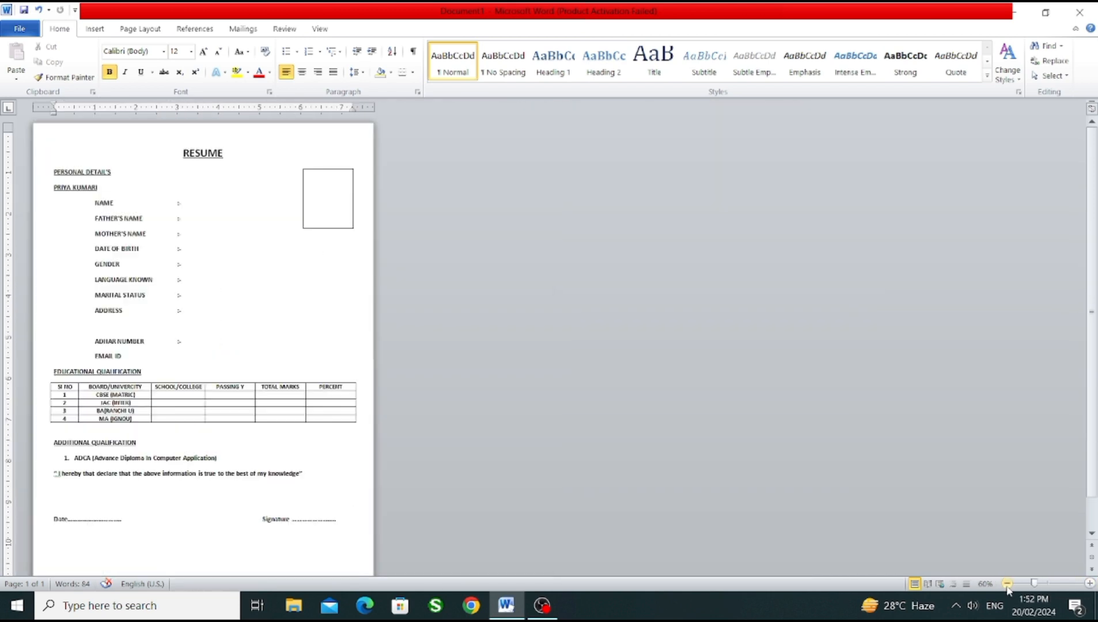